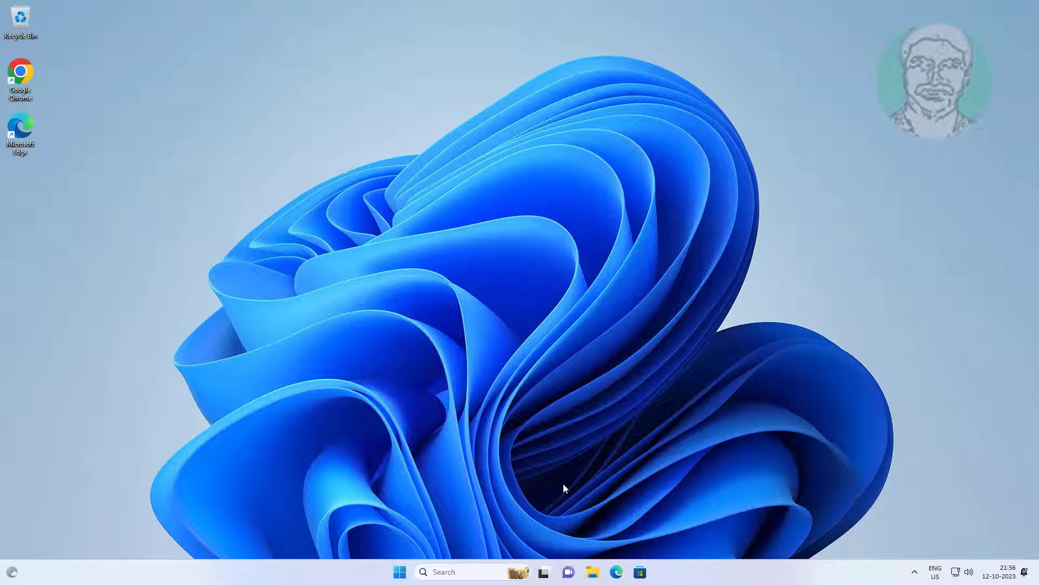
- Open File Explorer and enable 'Always show icons, never thumbnails' in Folder Options
left_click(595, 574)
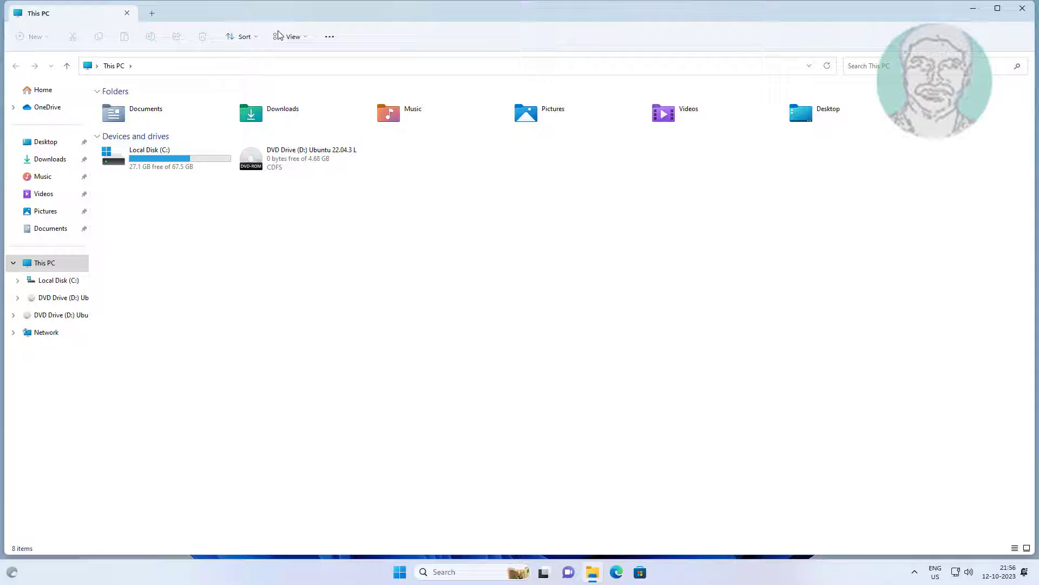
left_click(321, 37)
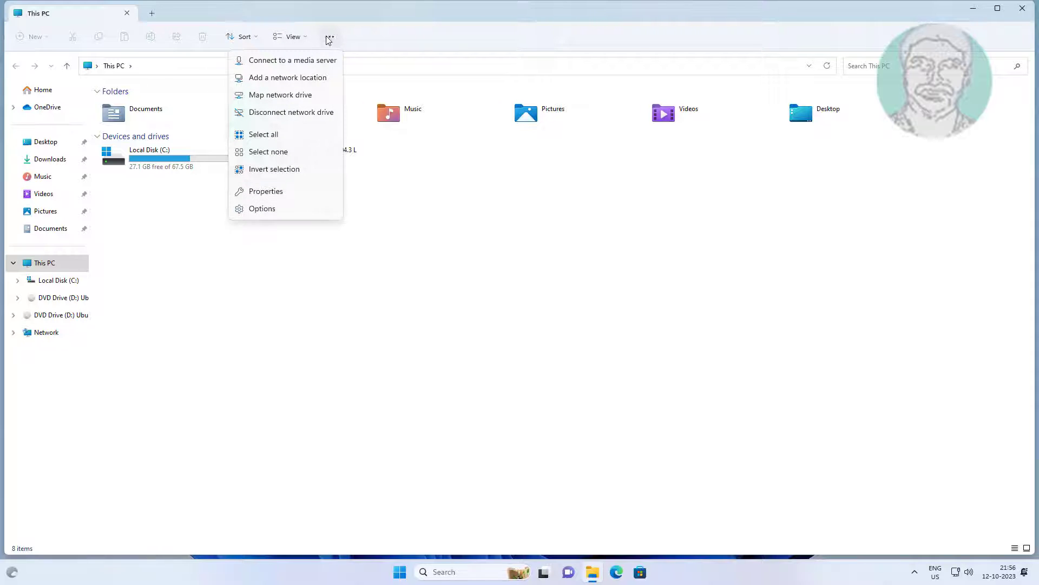
left_click(268, 209)
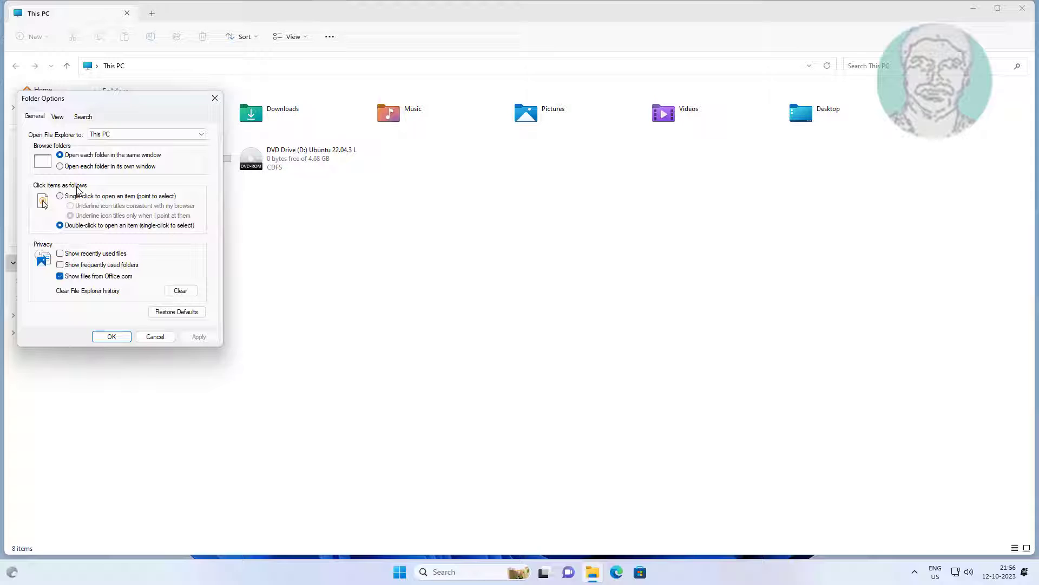
left_click(58, 118)
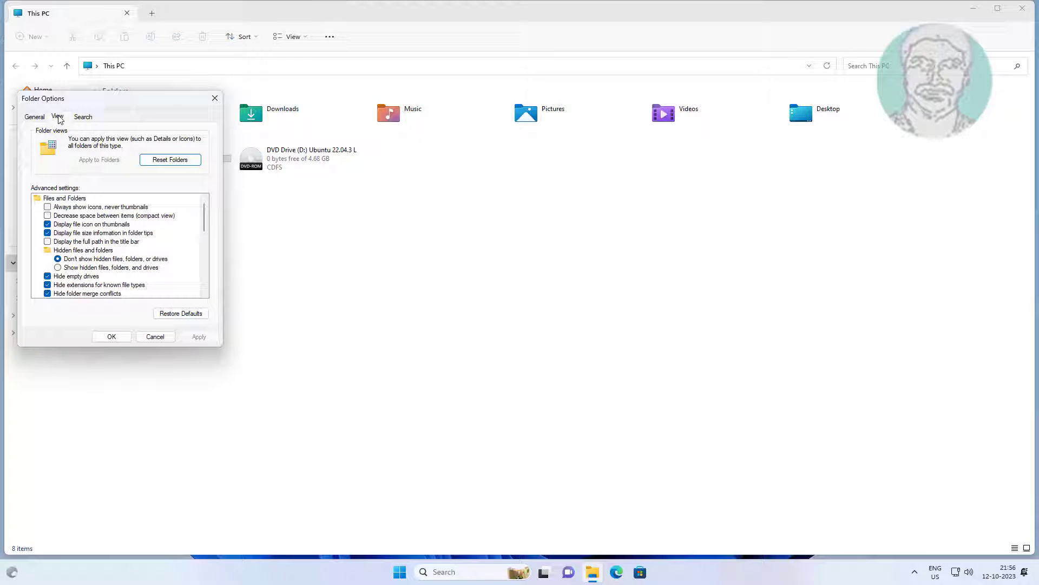
left_click(48, 207)
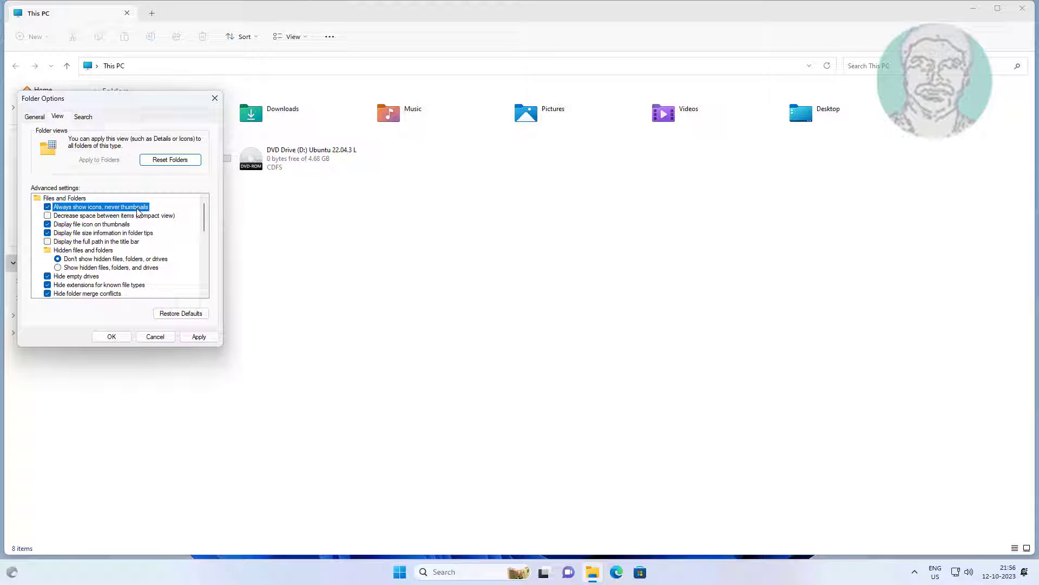
left_click(199, 339)
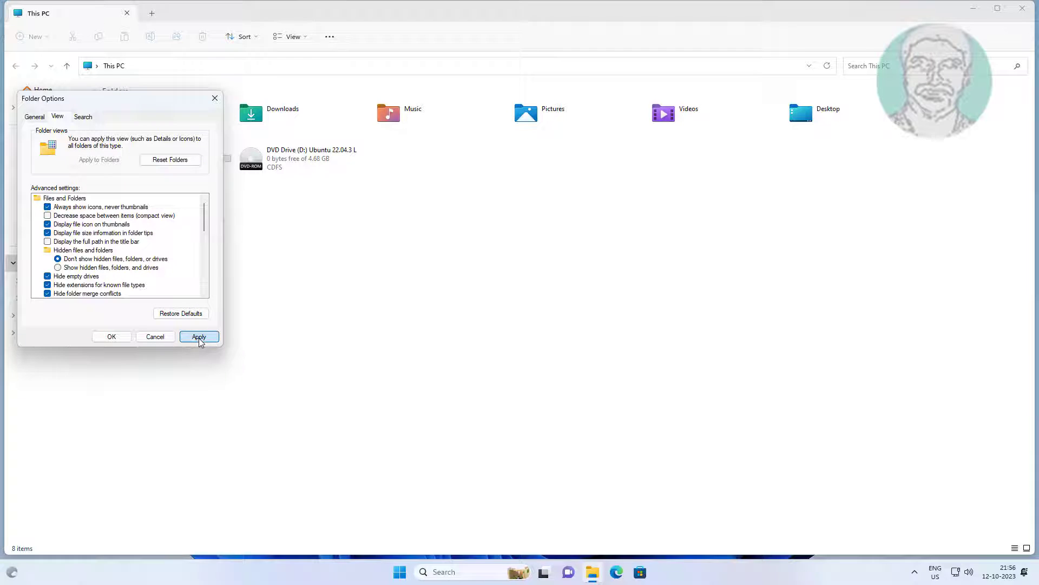
left_click(119, 338)
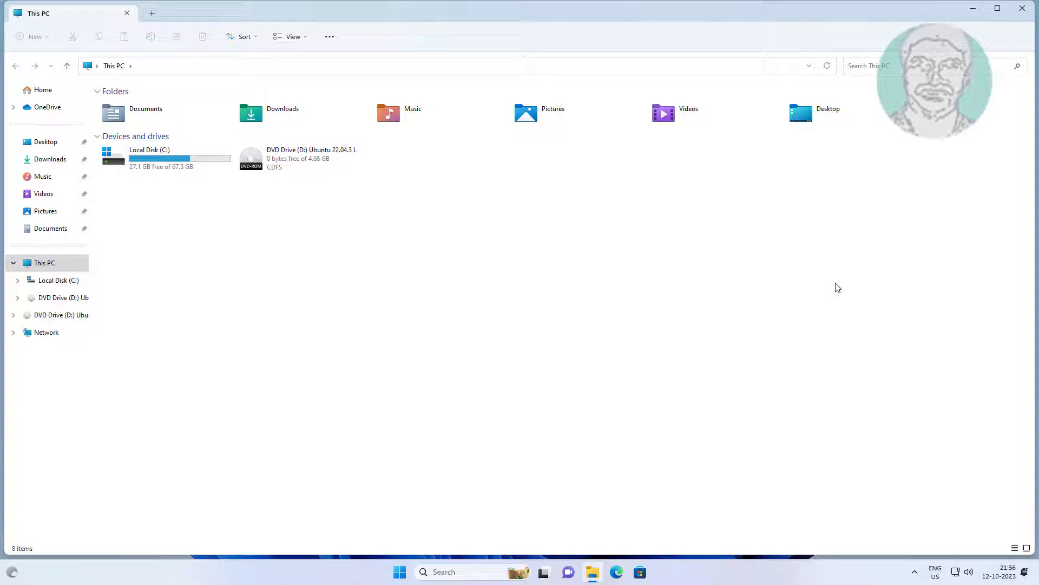
- Reopen File Explorer, enable 'Launch folder windows in a separate process', and close it
left_click(1024, 10)
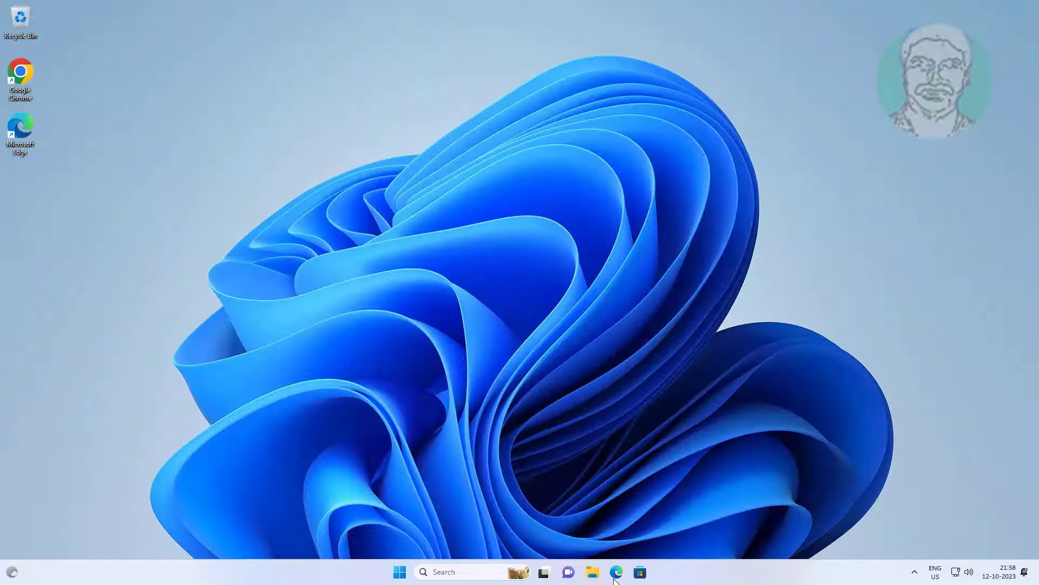
left_click(593, 573)
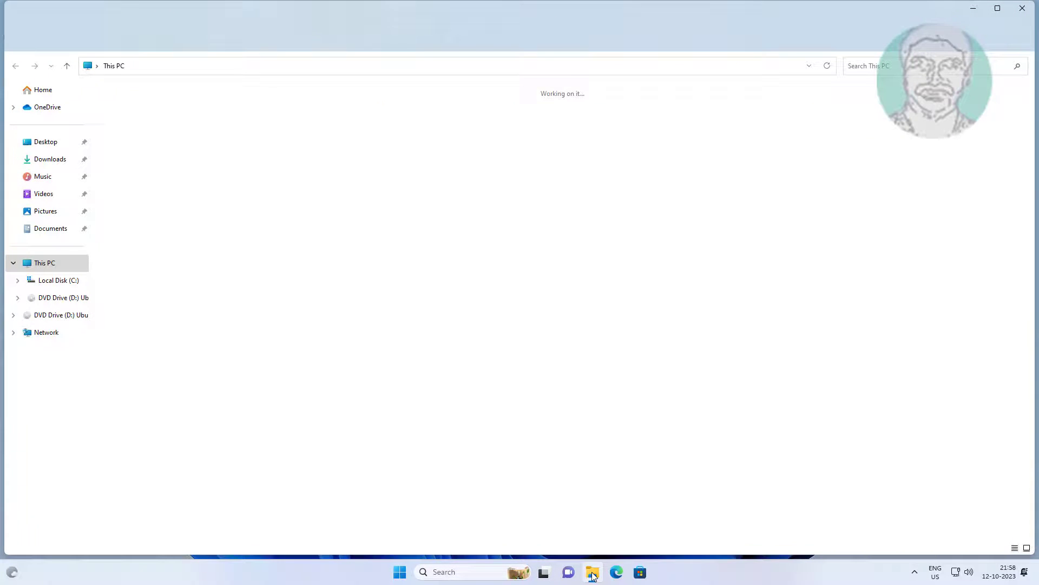
left_click(331, 39)
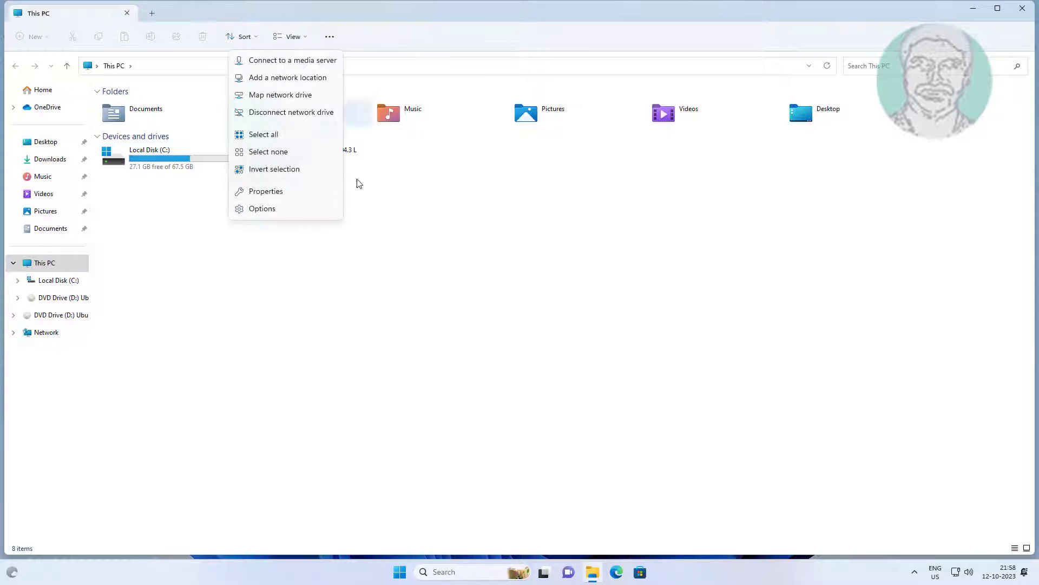
left_click(274, 208)
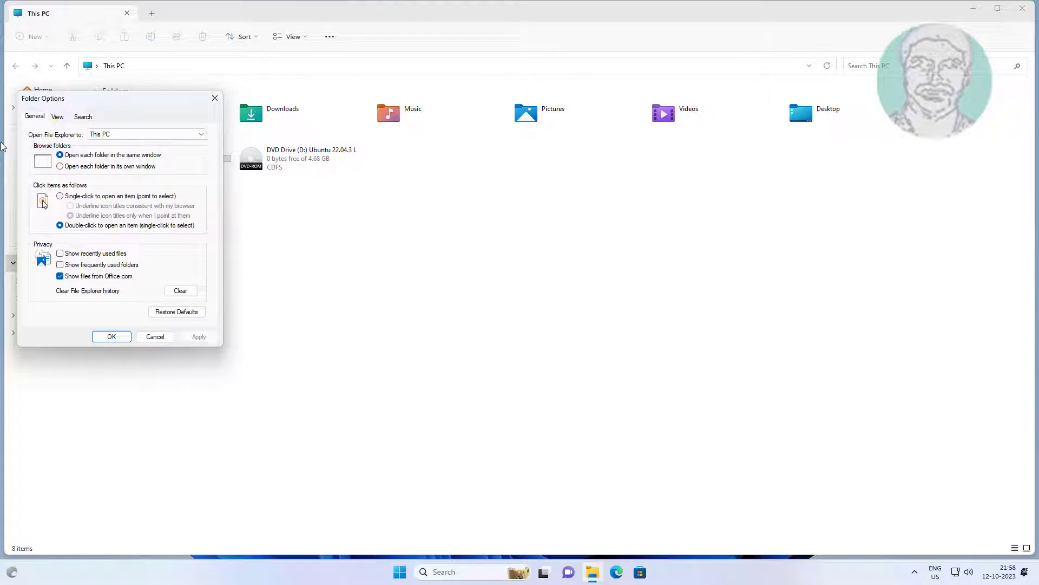
left_click(58, 118)
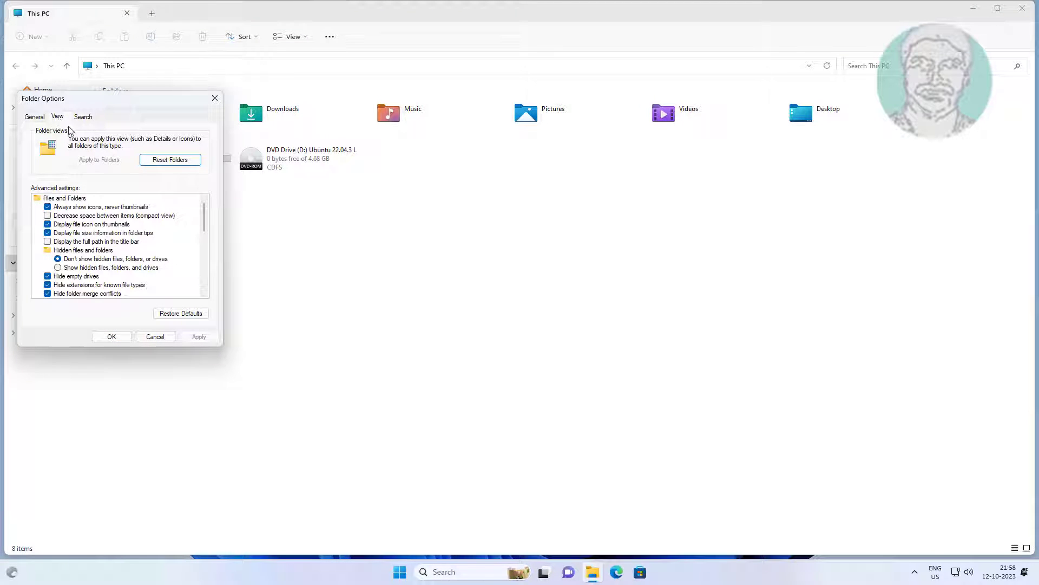
scroll(131, 252, "down", 2)
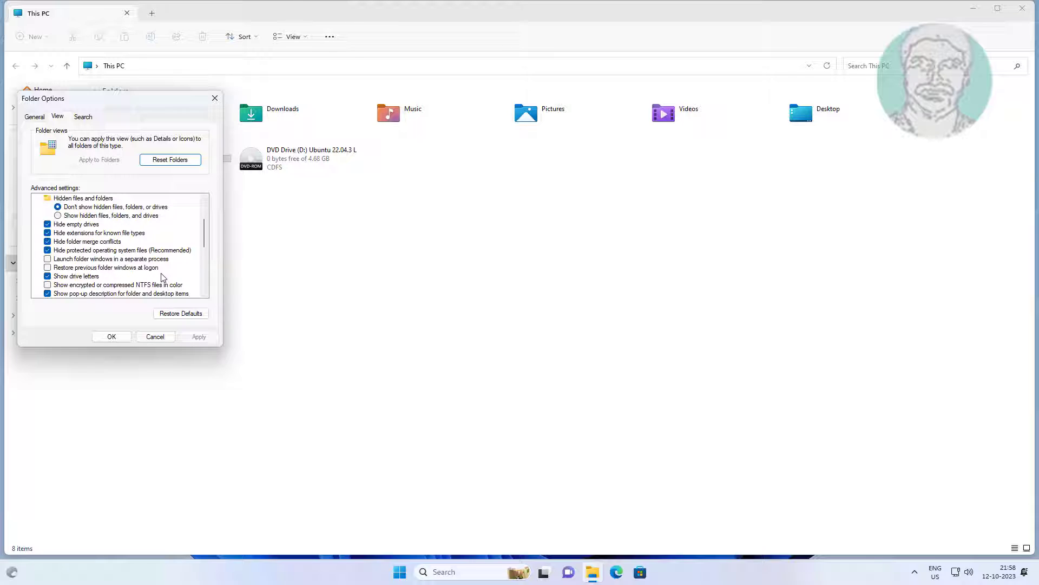
left_click(48, 259)
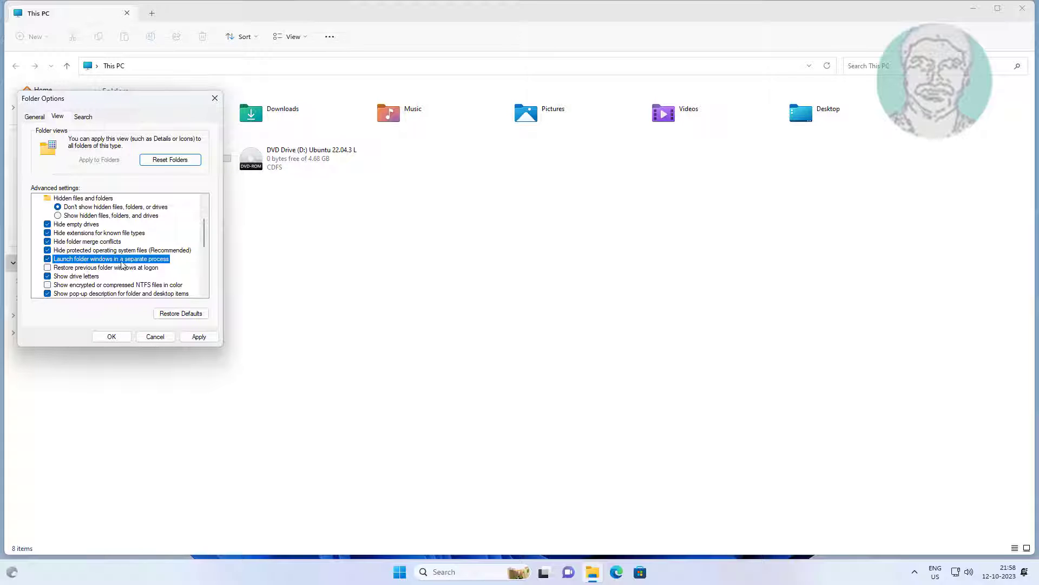
left_click(199, 336)
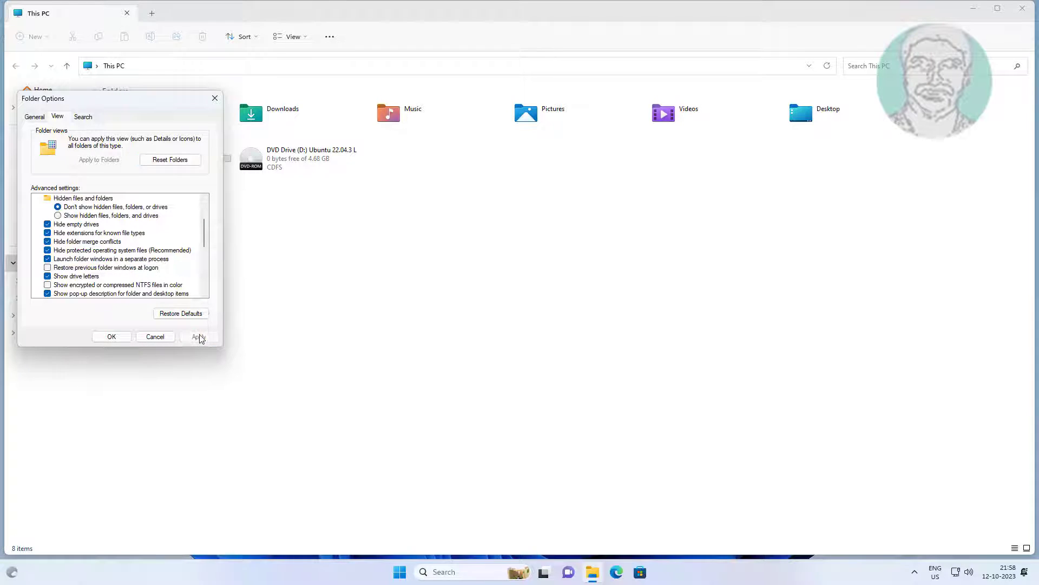
left_click(122, 337)
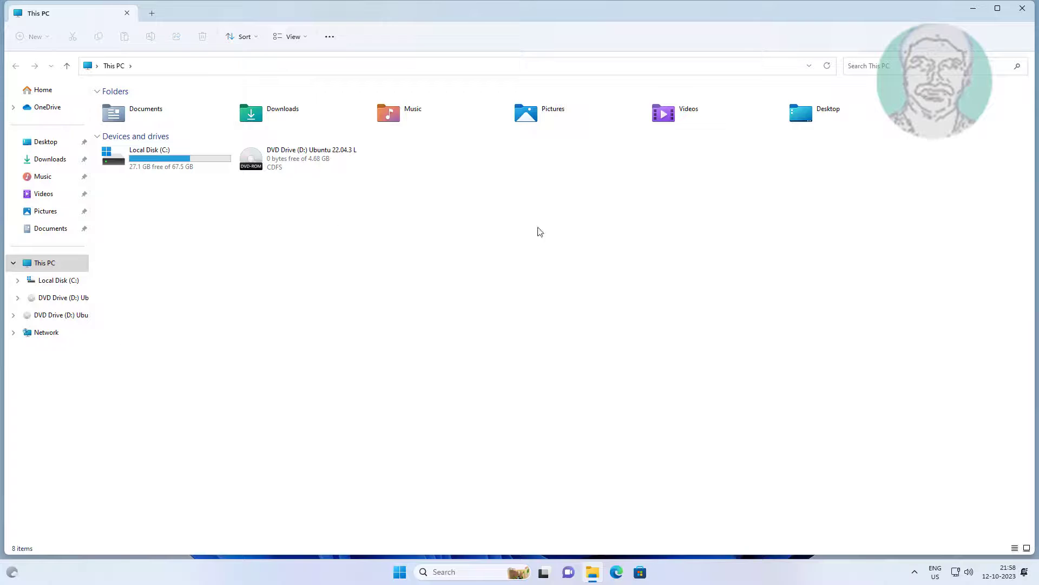
left_click(1031, 7)
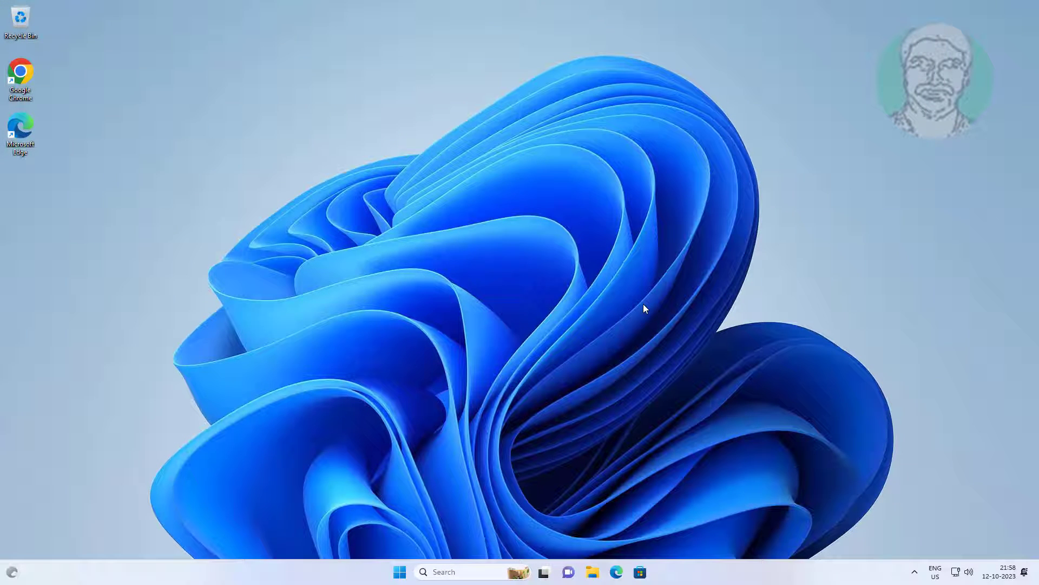
- Through a 'folder options' search, turn off 'Show recently used files' and 'Show frequently used folders'
left_click(457, 572)
type("folder")
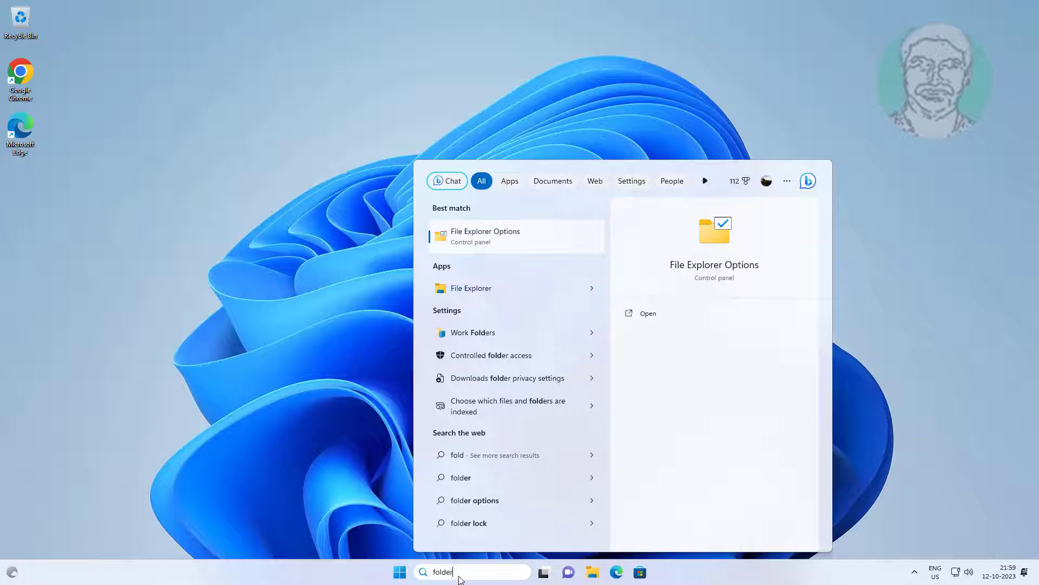
type(" option")
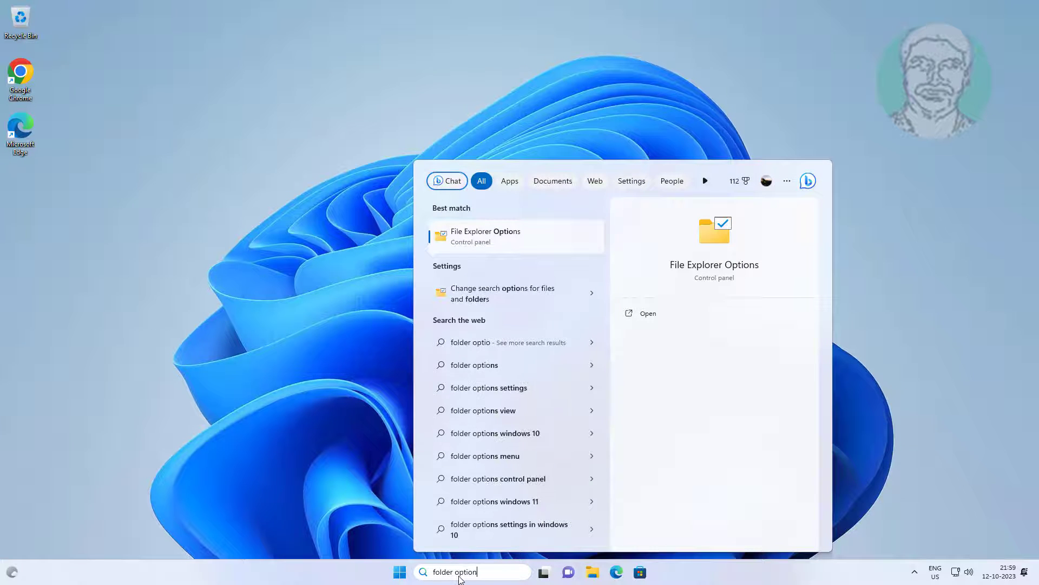
type("s")
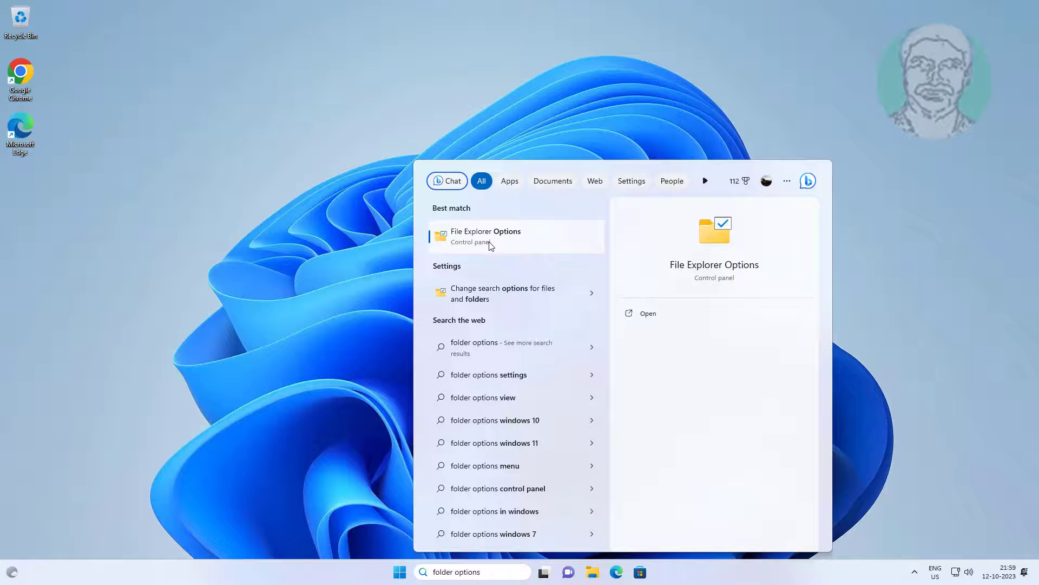
left_click(489, 236)
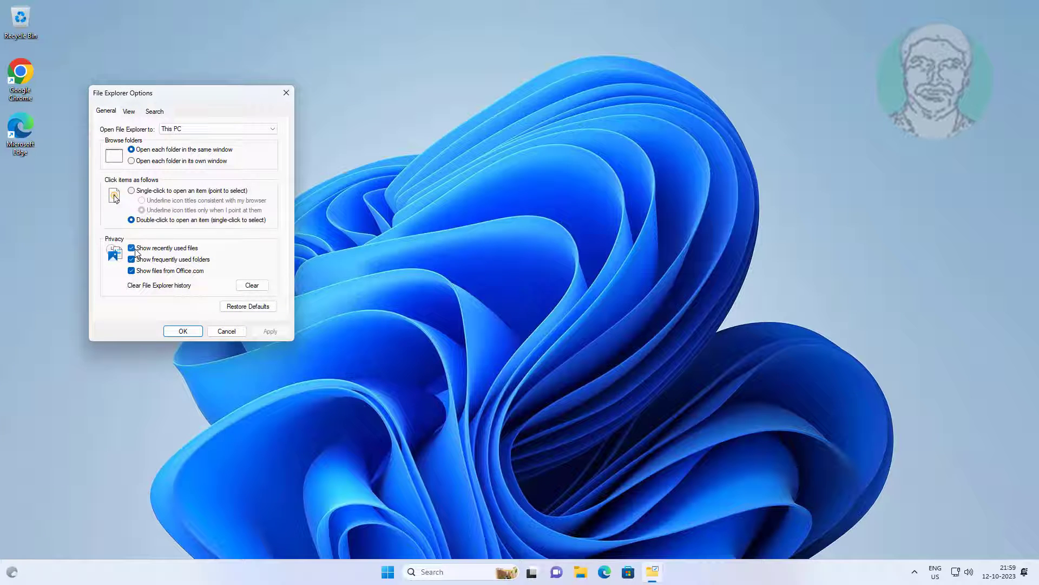
left_click(134, 249)
left_click(129, 259)
left_click(270, 333)
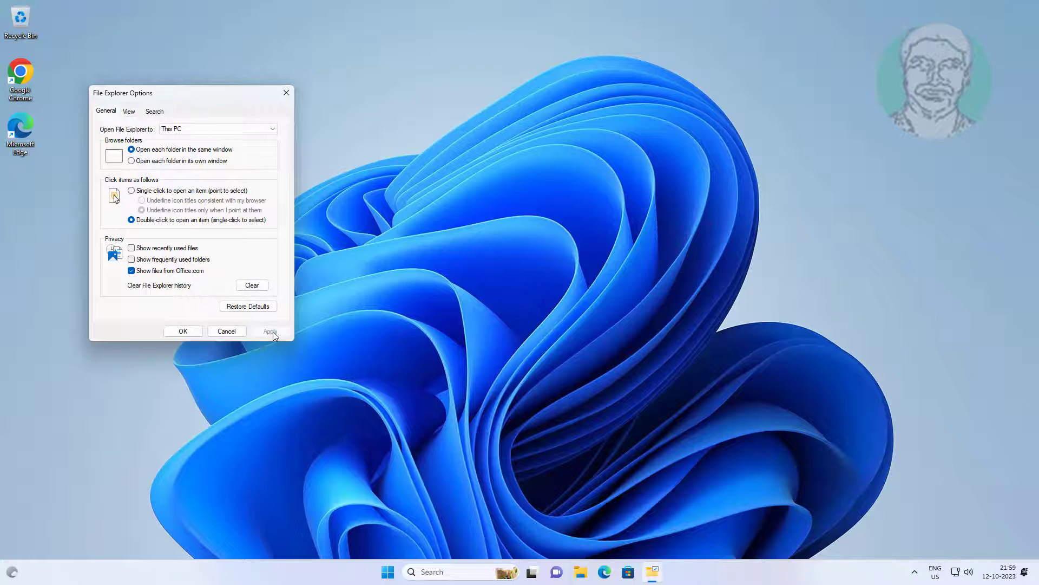
left_click(183, 331)
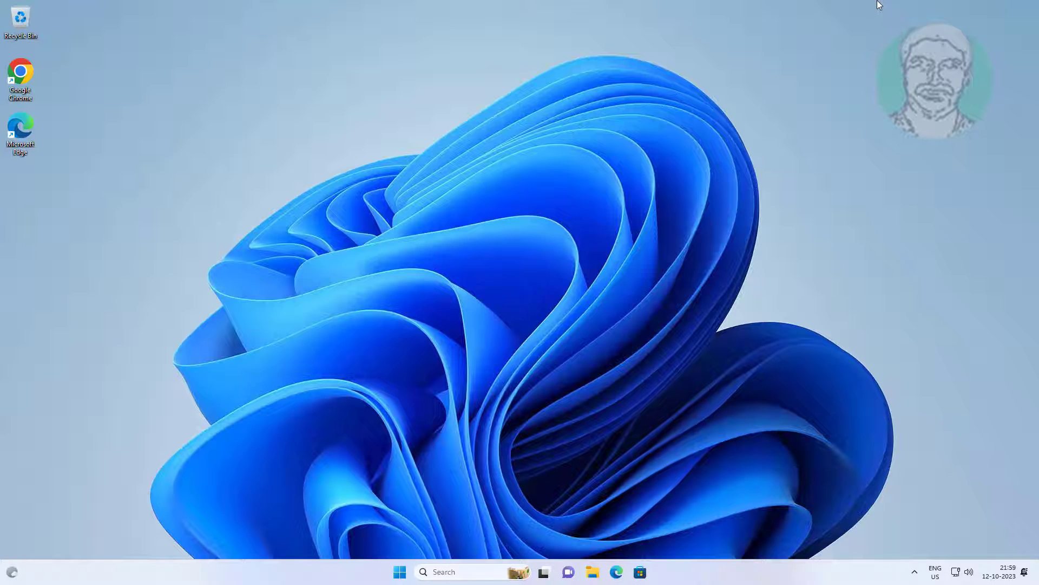
- Search for regedit and start Registry Editor as administrator
left_click(439, 572)
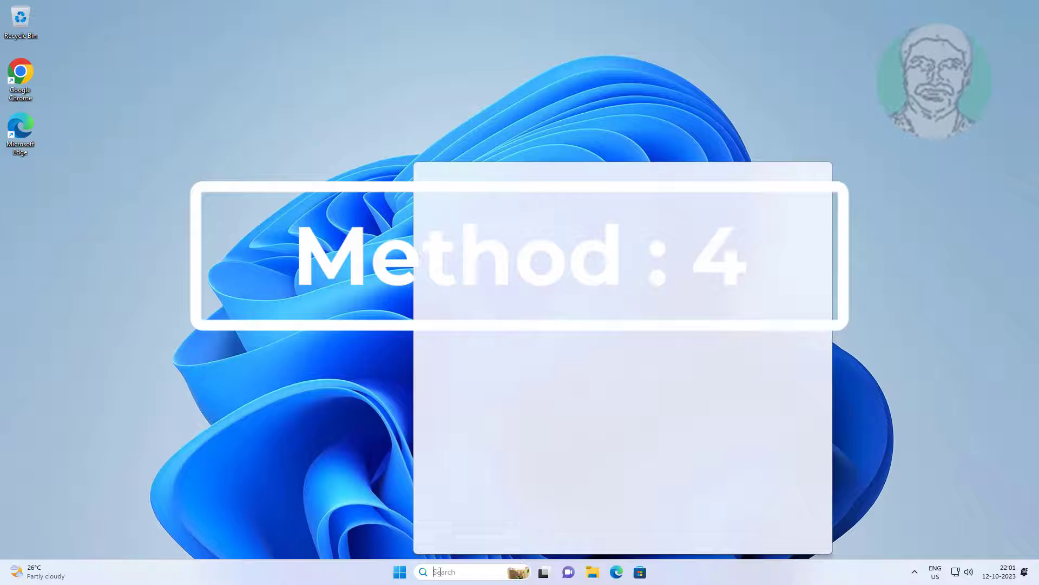
type("freg")
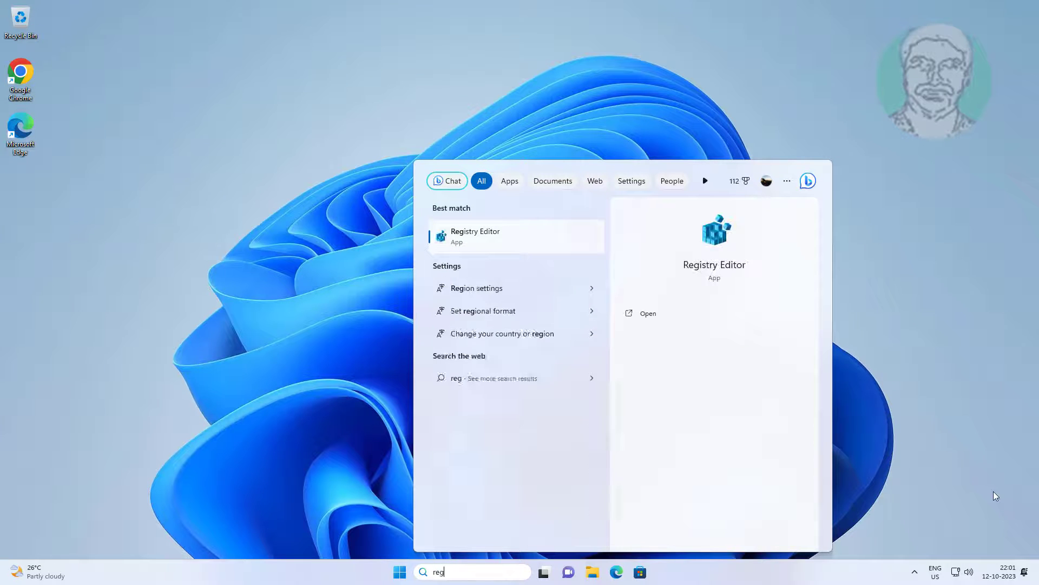
type("edit")
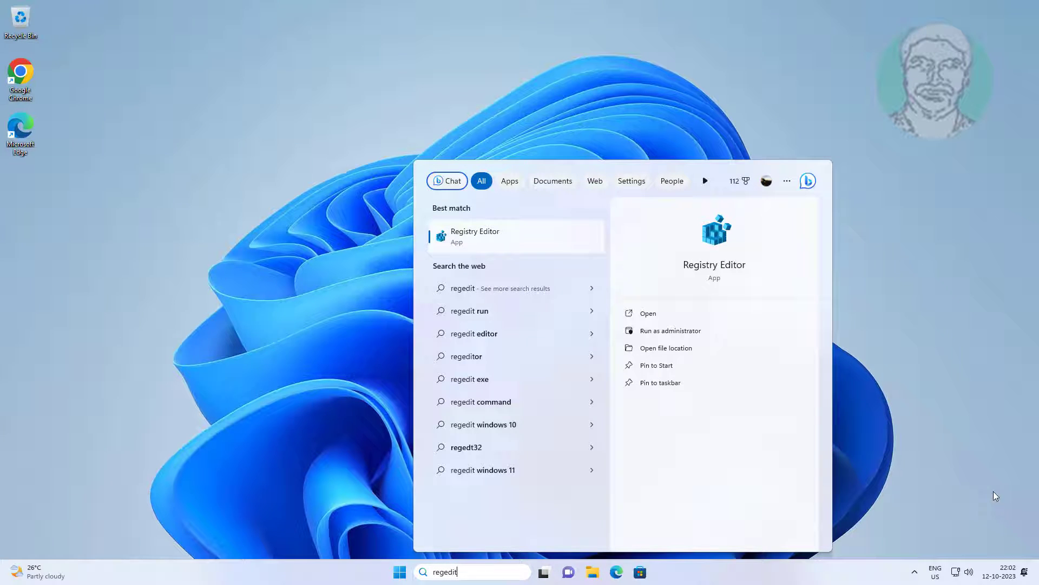
right_click(460, 240)
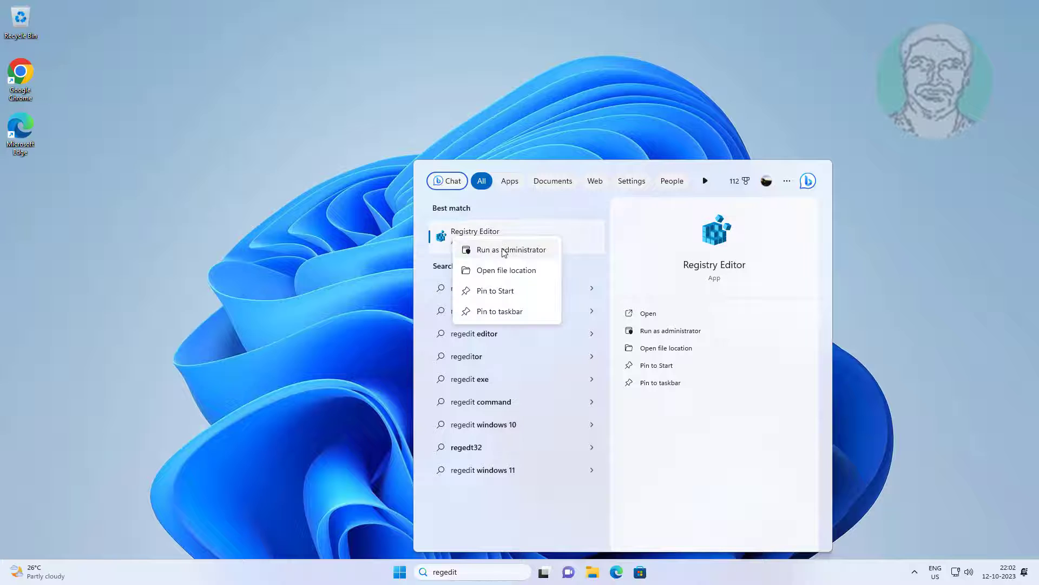
left_click(503, 251)
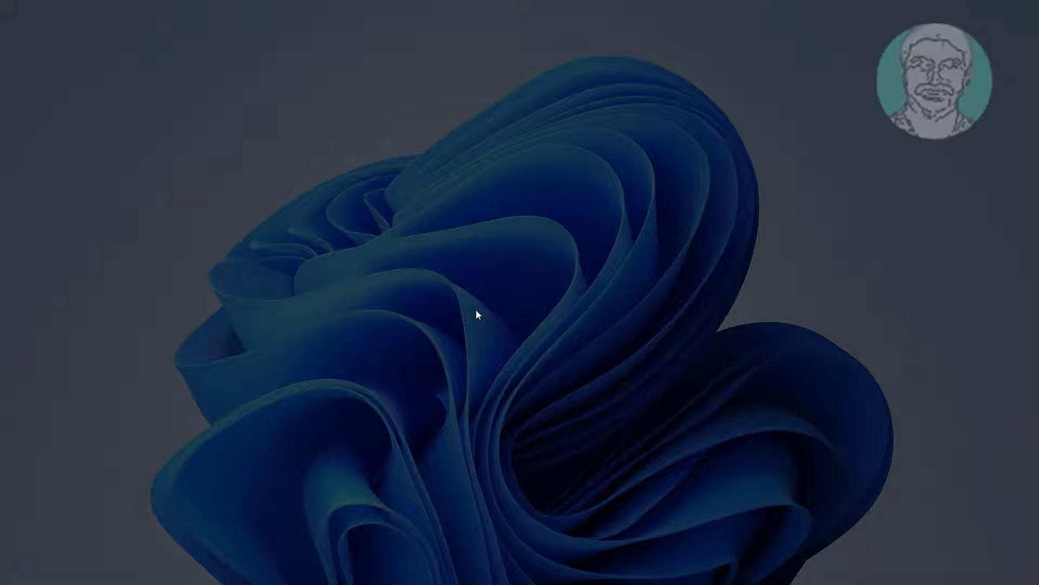
- Approve UAC, maximize Registry Editor, and expand HKEY_CURRENT_USER > Software > Classes
left_click(472, 373)
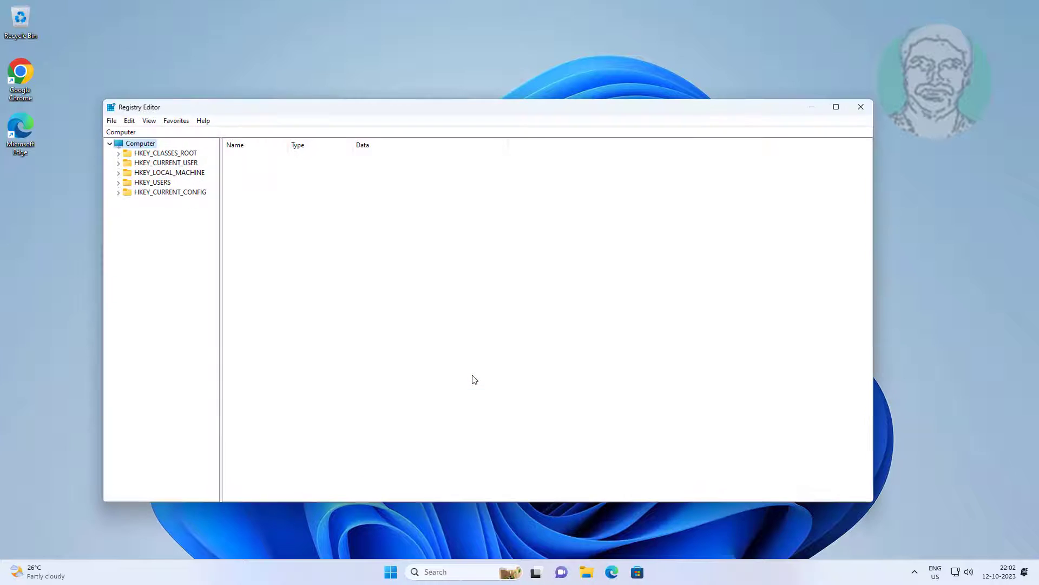
left_click(835, 106)
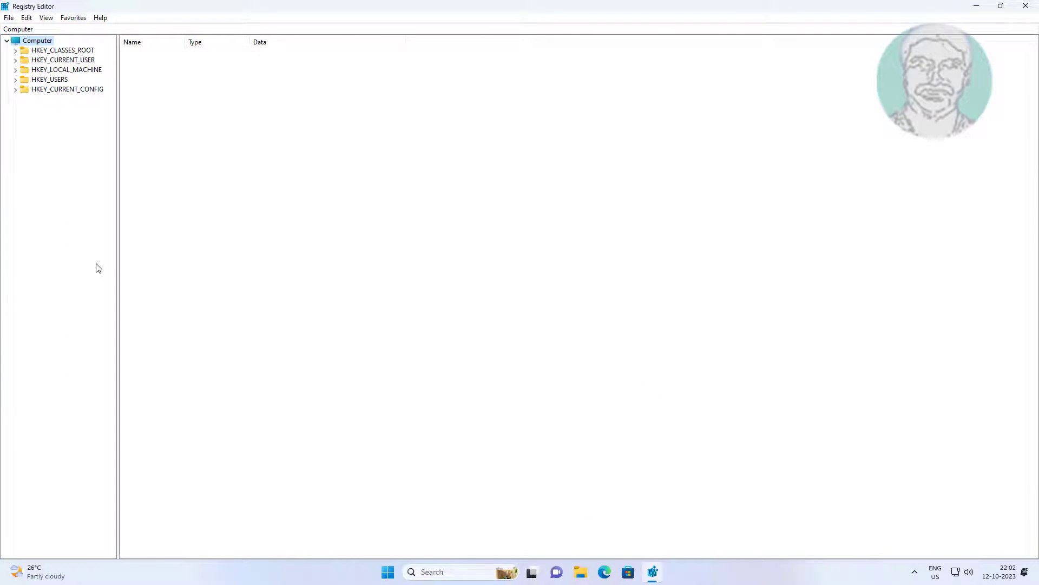
left_click_drag(118, 263, 183, 263)
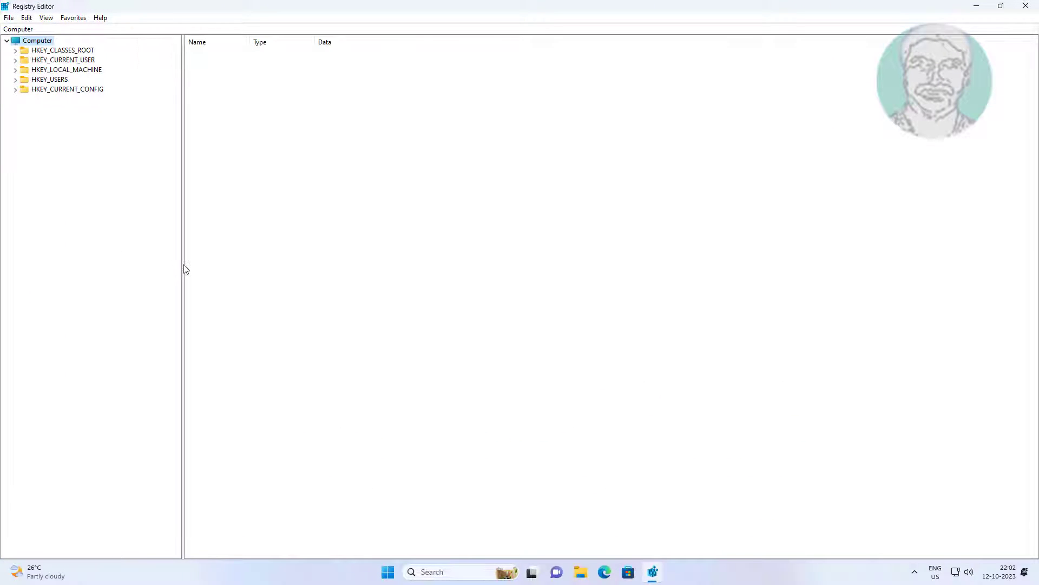
left_click(65, 60)
left_click(17, 61)
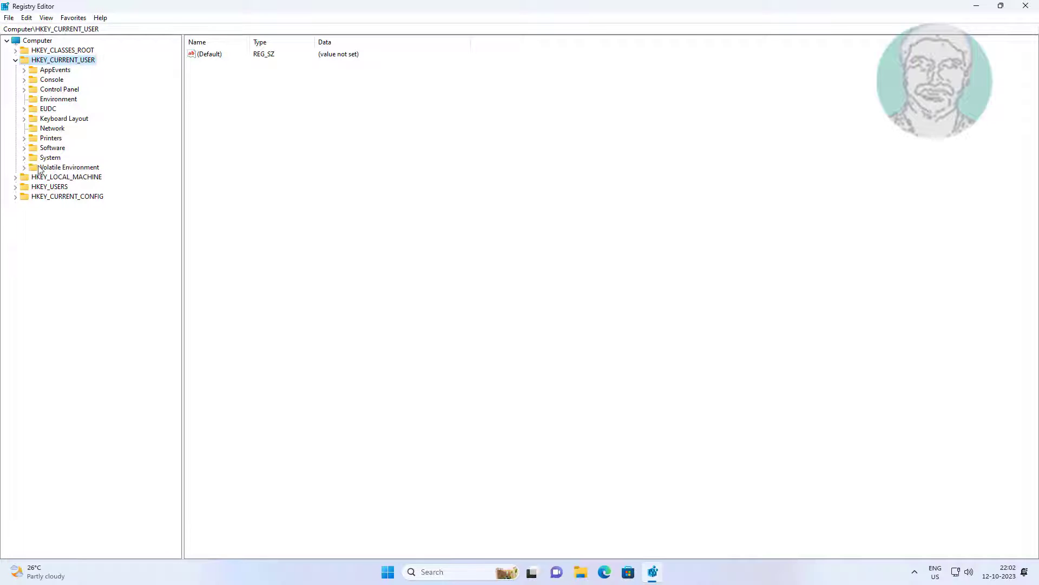
left_click(52, 149)
left_click(25, 151)
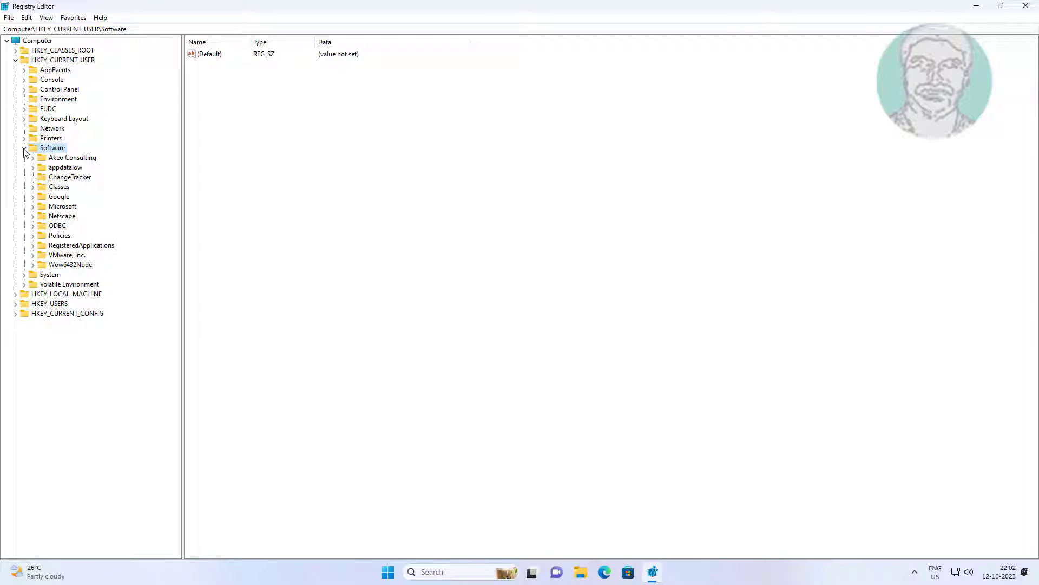
left_click(58, 187)
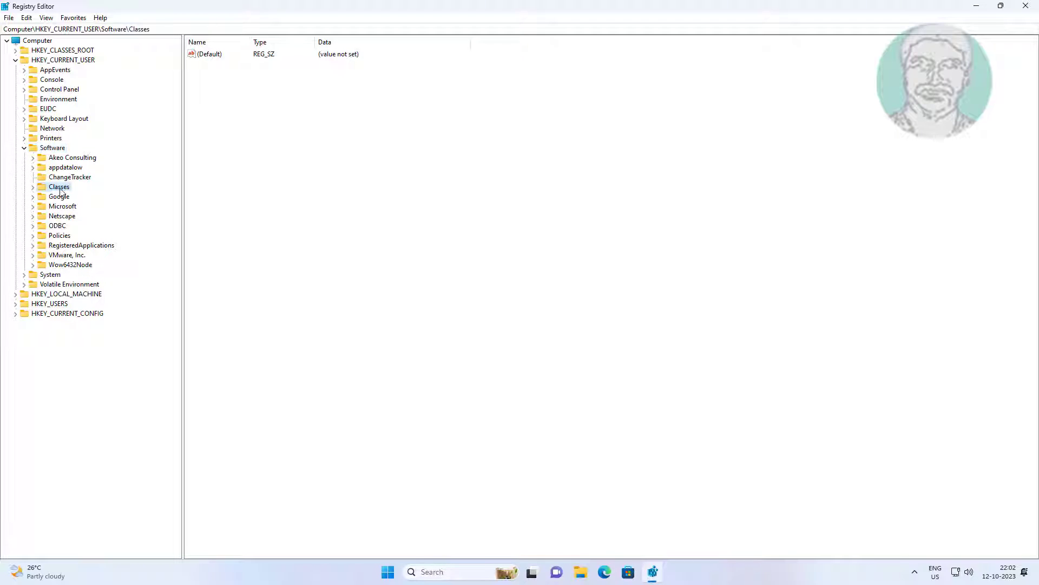
left_click(34, 187)
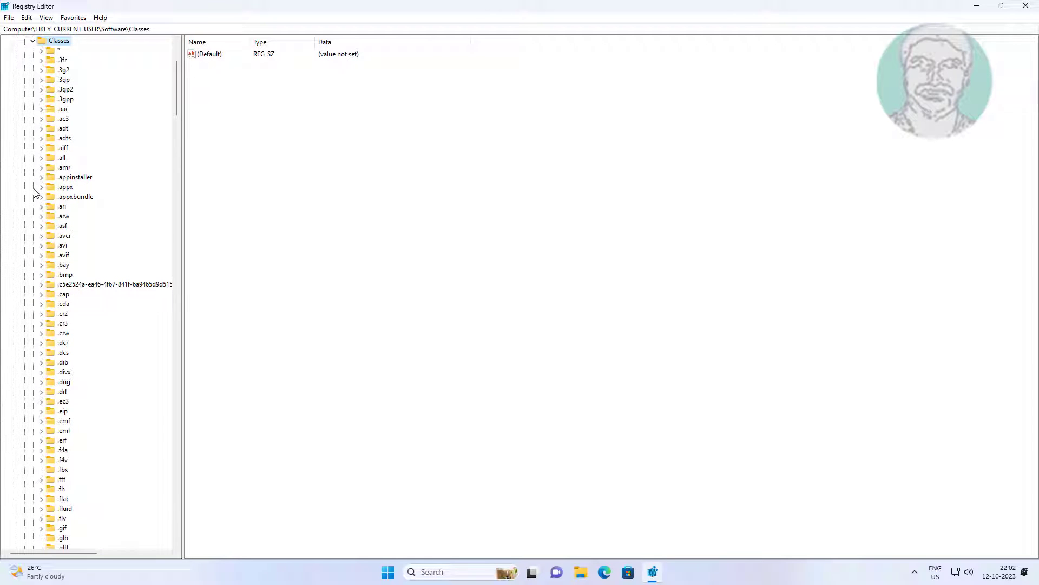
scroll(107, 251, "down", 6)
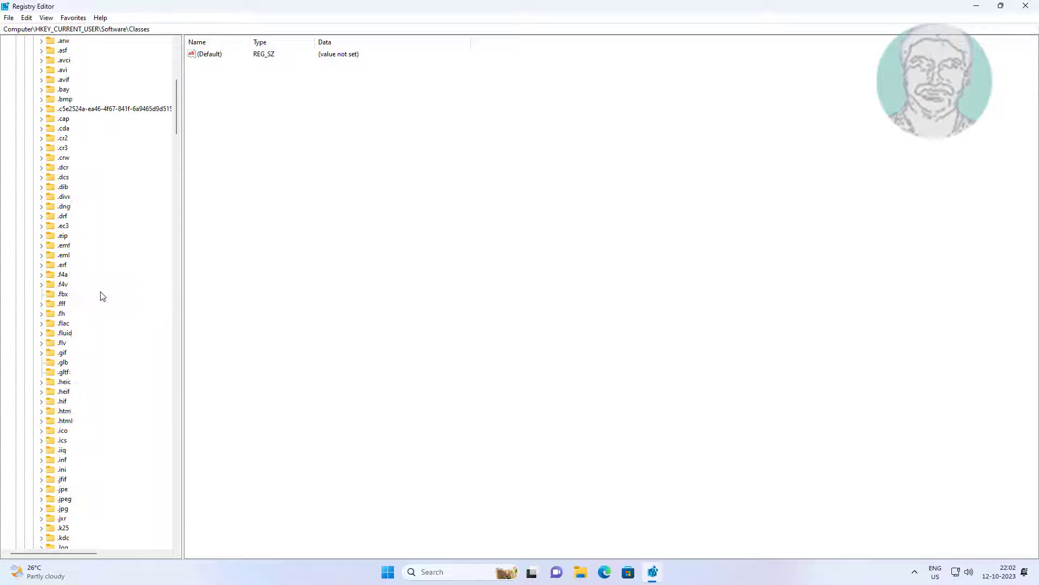
scroll(100, 295, "down", 6)
scroll(89, 351, "down", 7)
scroll(85, 366, "down", 7)
scroll(70, 370, "down", 6)
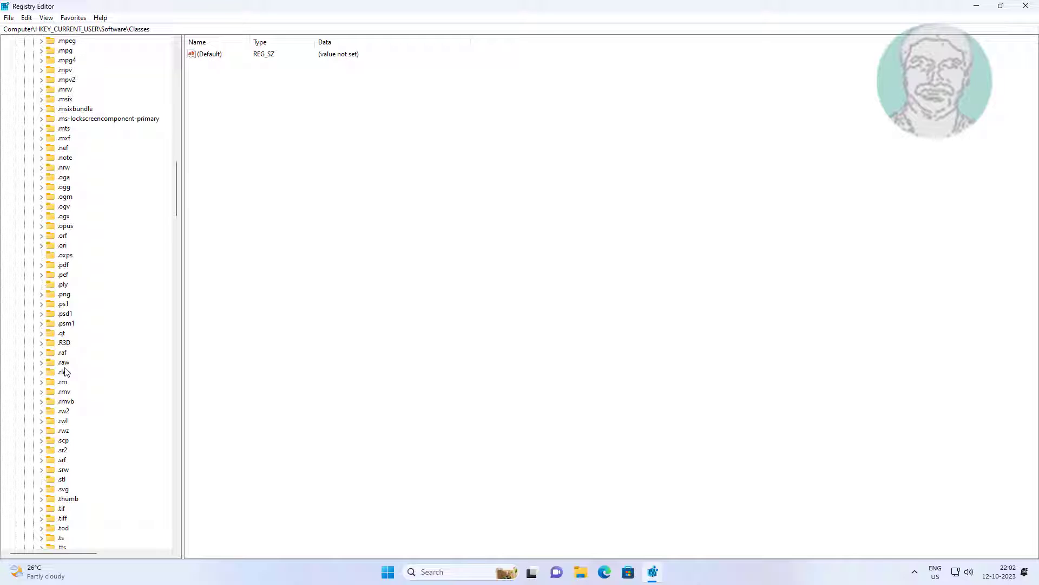
- Expand Local Settings > Software > Microsoft > Windows > Shell and select BagMRU
left_click(64, 366)
type("lnkfile")
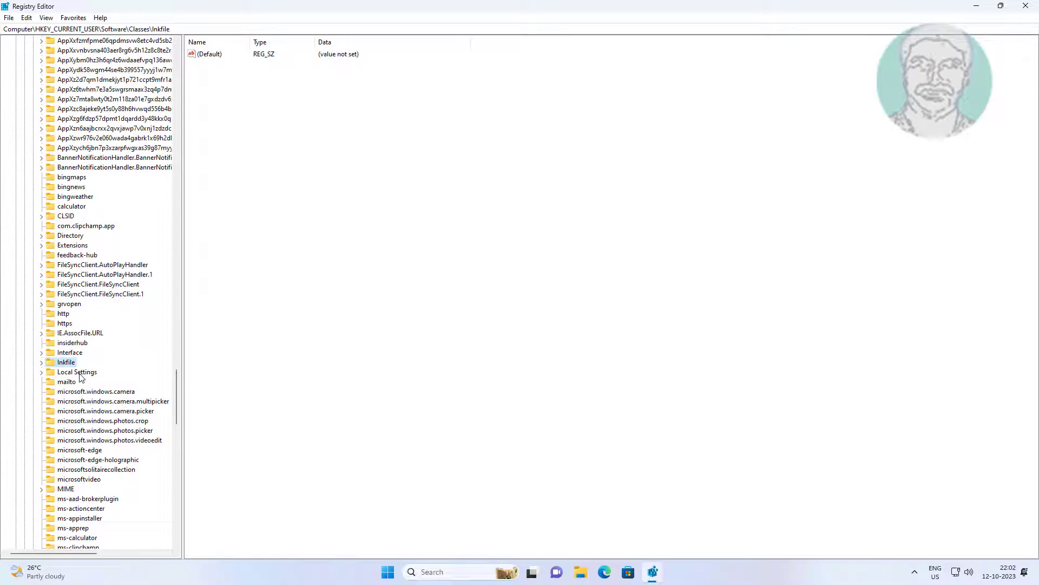
left_click(93, 371)
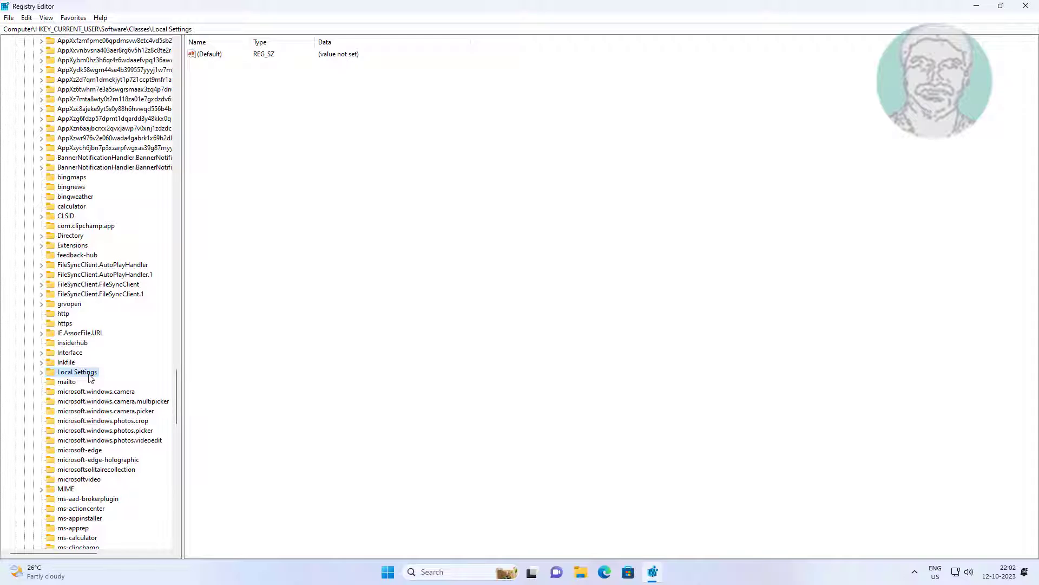
left_click(42, 372)
left_click(79, 411)
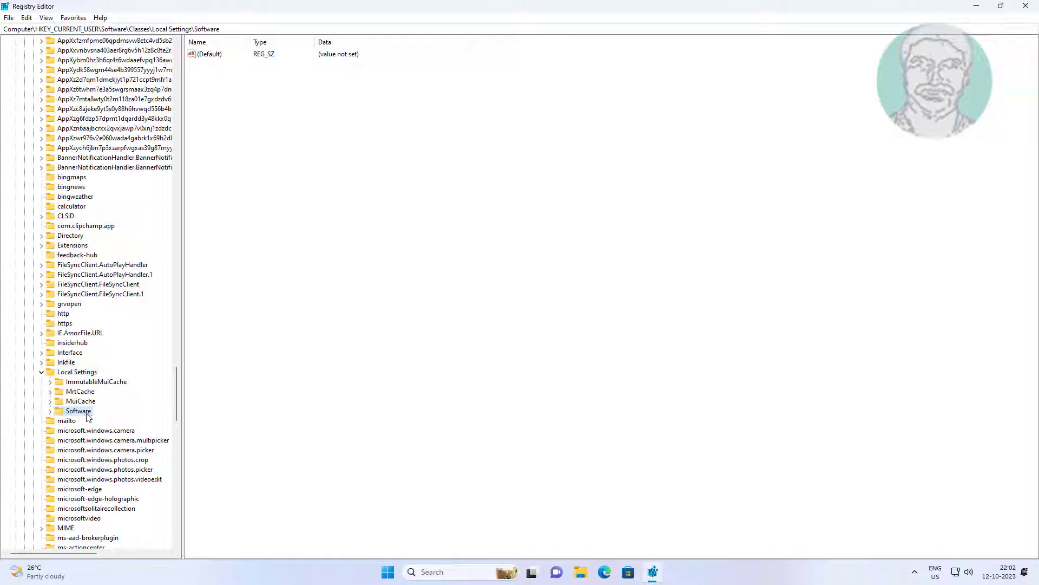
left_click(50, 411)
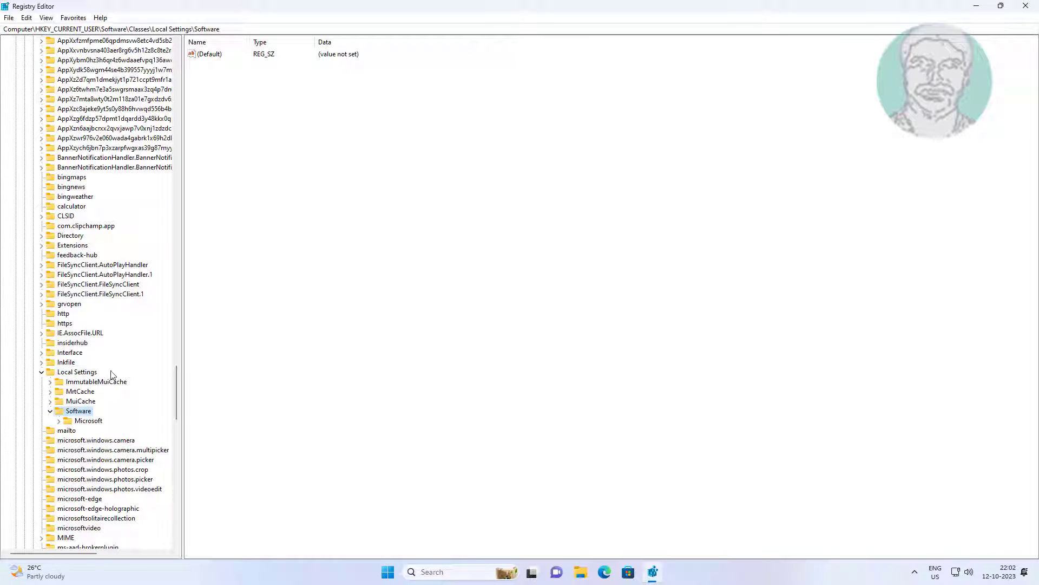
left_click(91, 422)
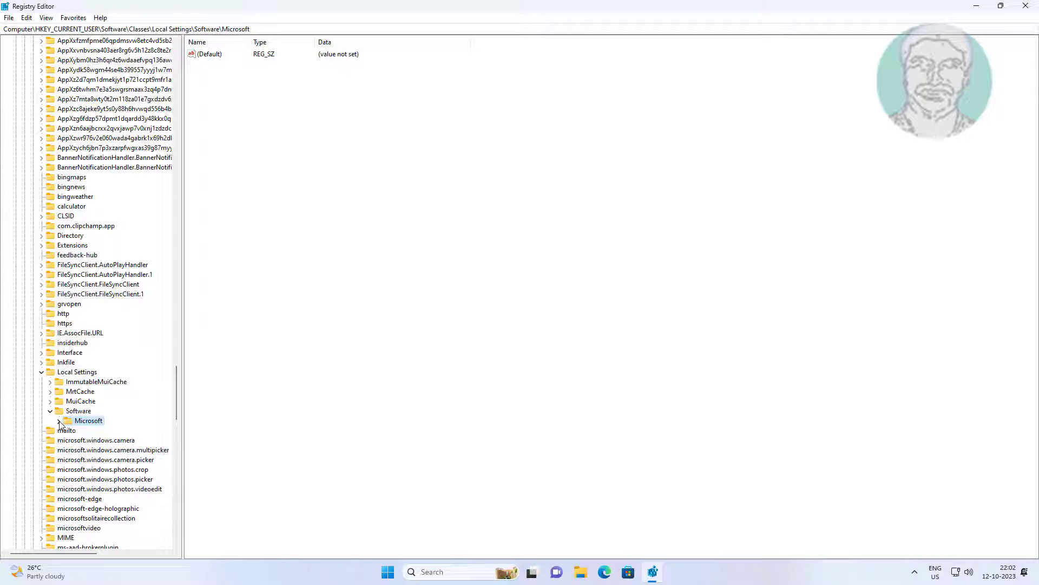
left_click(60, 422)
left_click(101, 432)
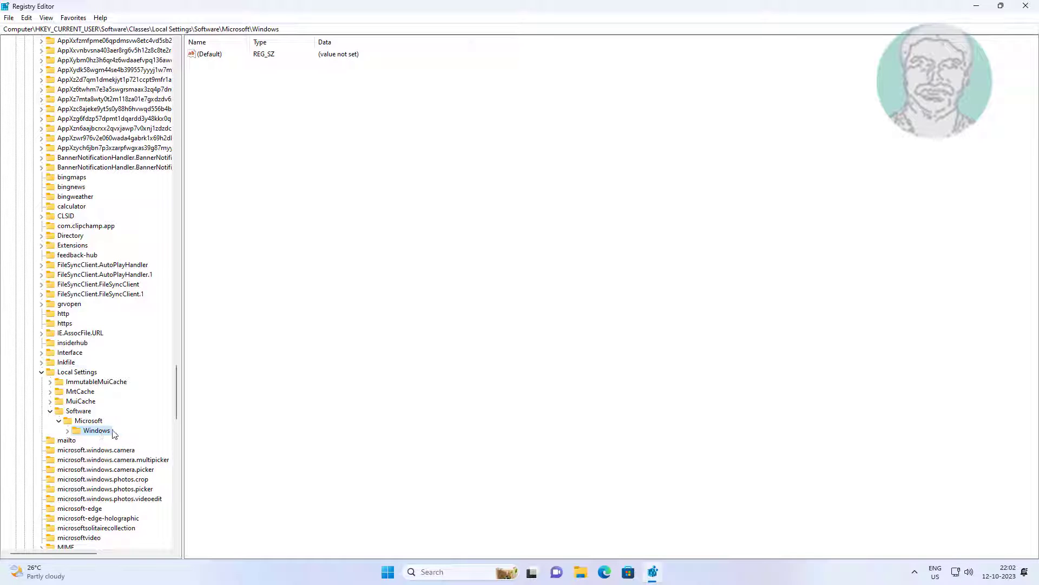
left_click(68, 431)
scroll(122, 415, "down", 3)
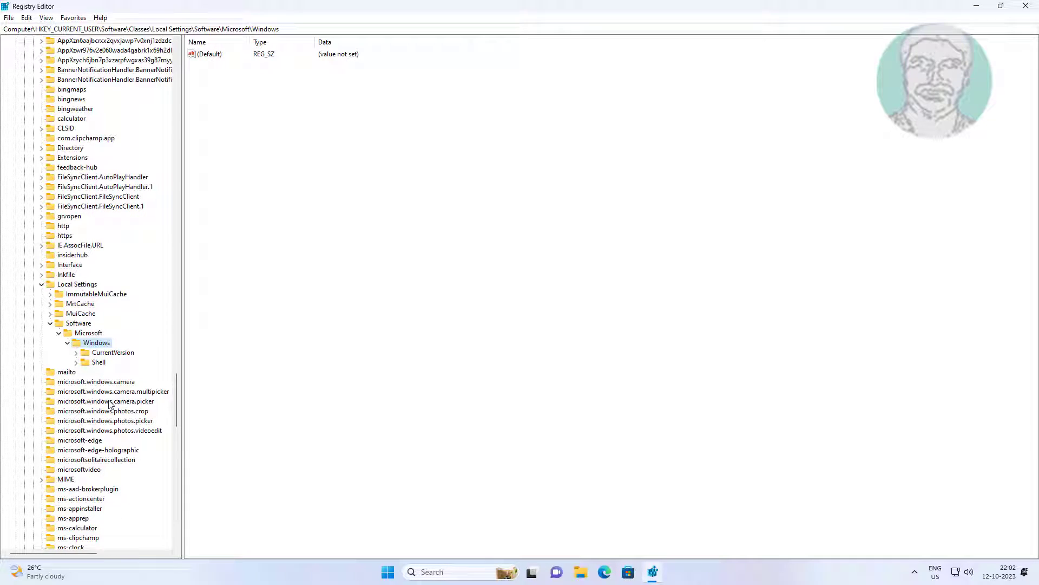
left_click(98, 362)
left_click(75, 363)
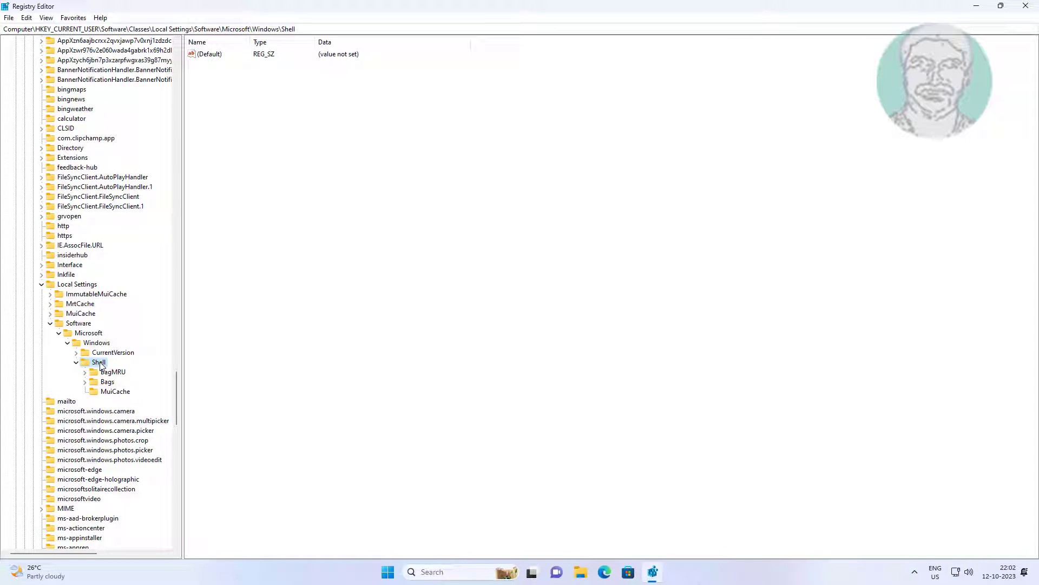
left_click(118, 374)
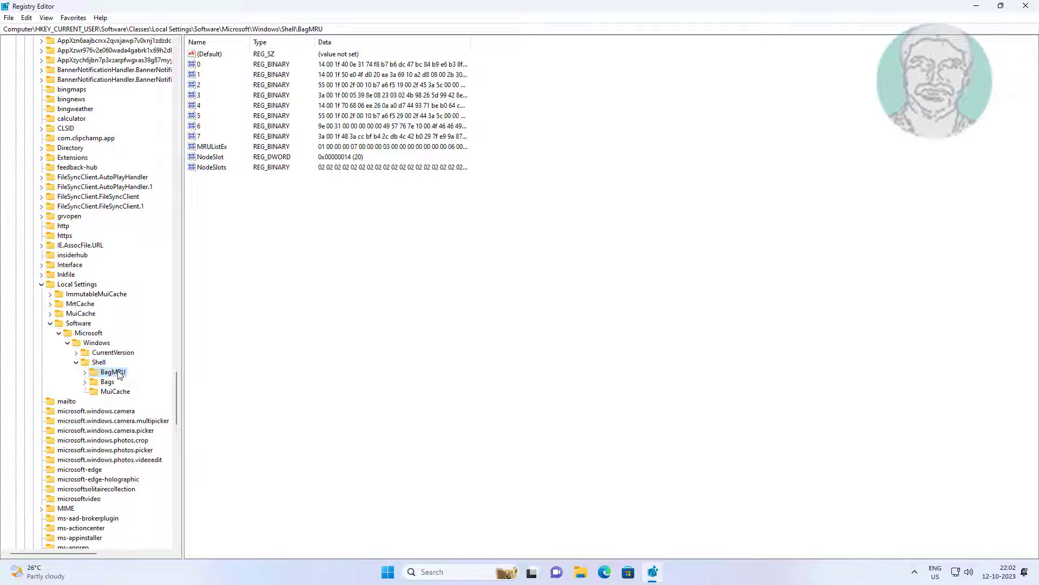
- Export the BagMRU key to Documents as bagmrubackp
right_click(119, 375)
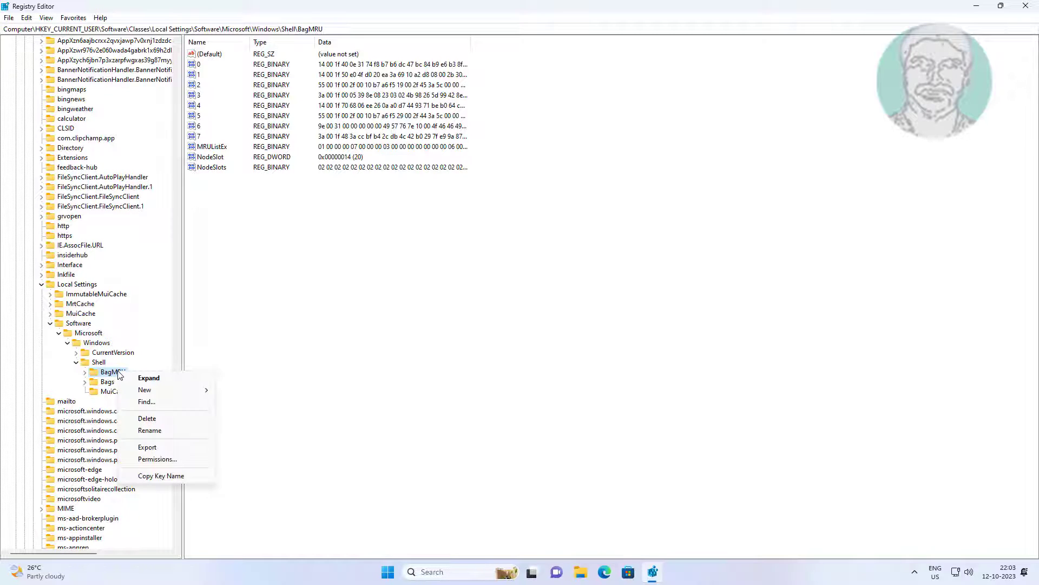
left_click(148, 447)
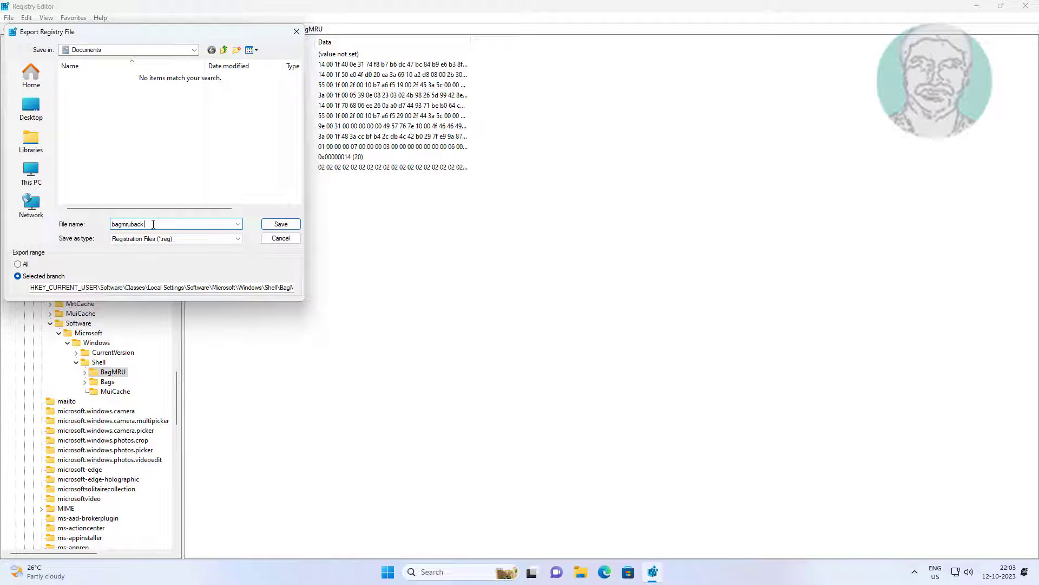
left_click(281, 224)
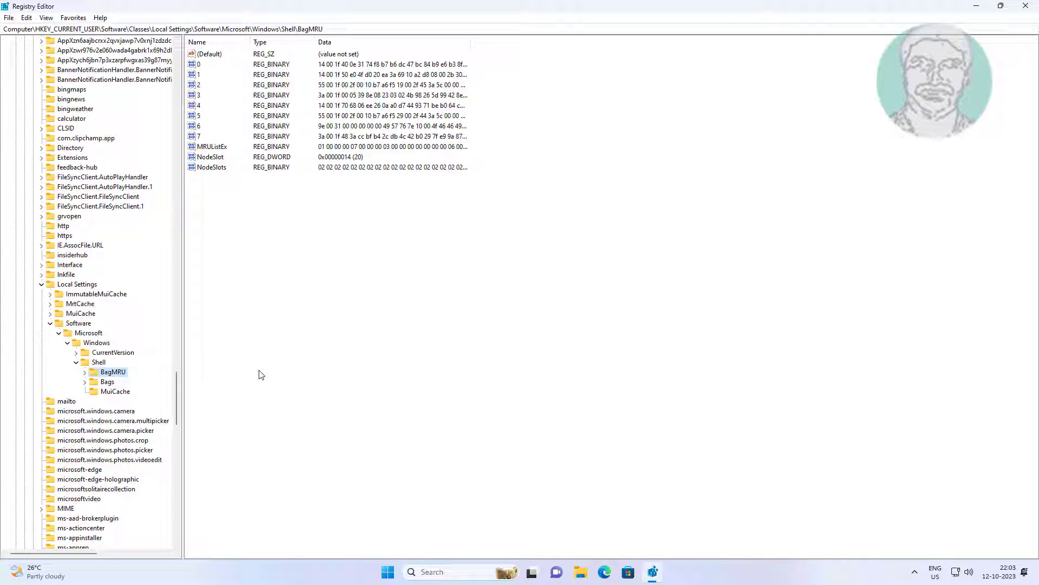
- Export the Bags key to Documents as bagsbackup
left_click(108, 383)
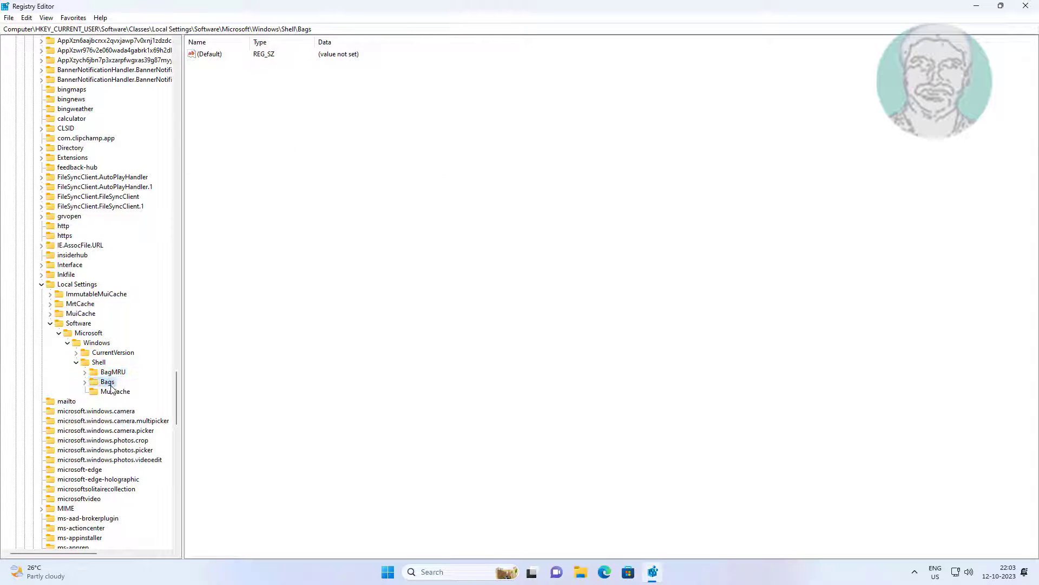
right_click(111, 385)
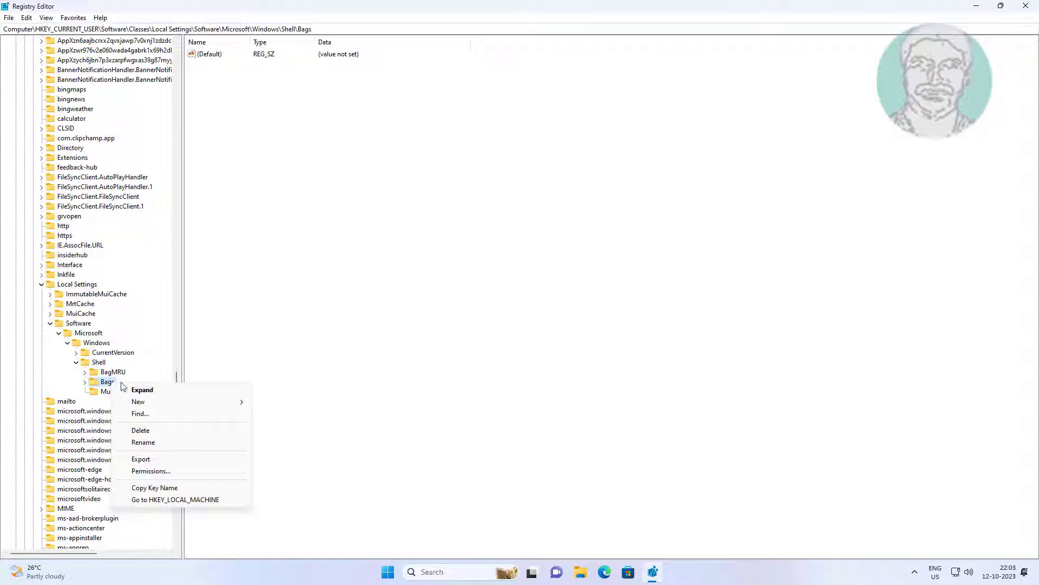
left_click(141, 460)
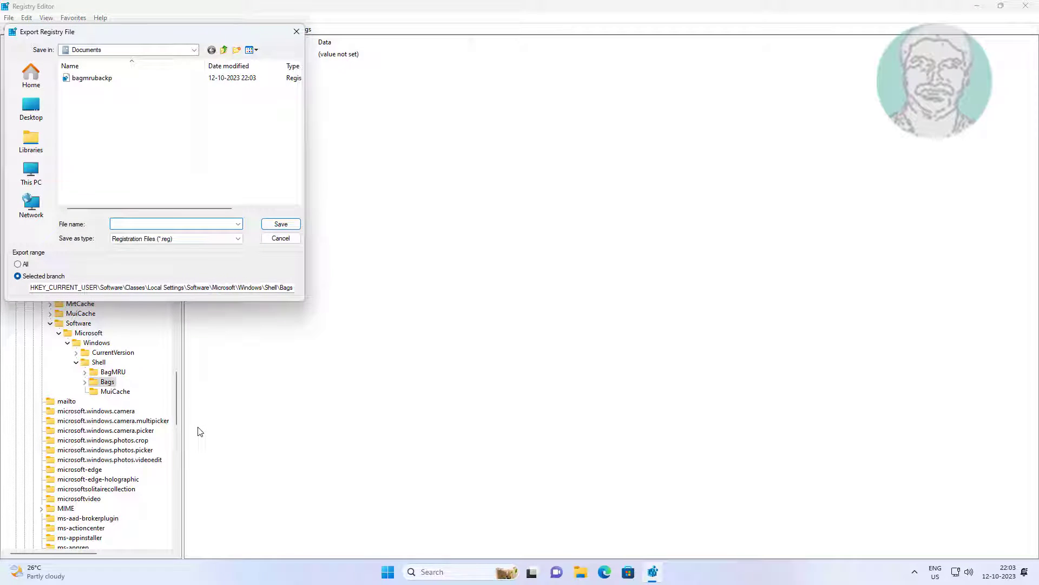
type("bagsbackup")
left_click(271, 226)
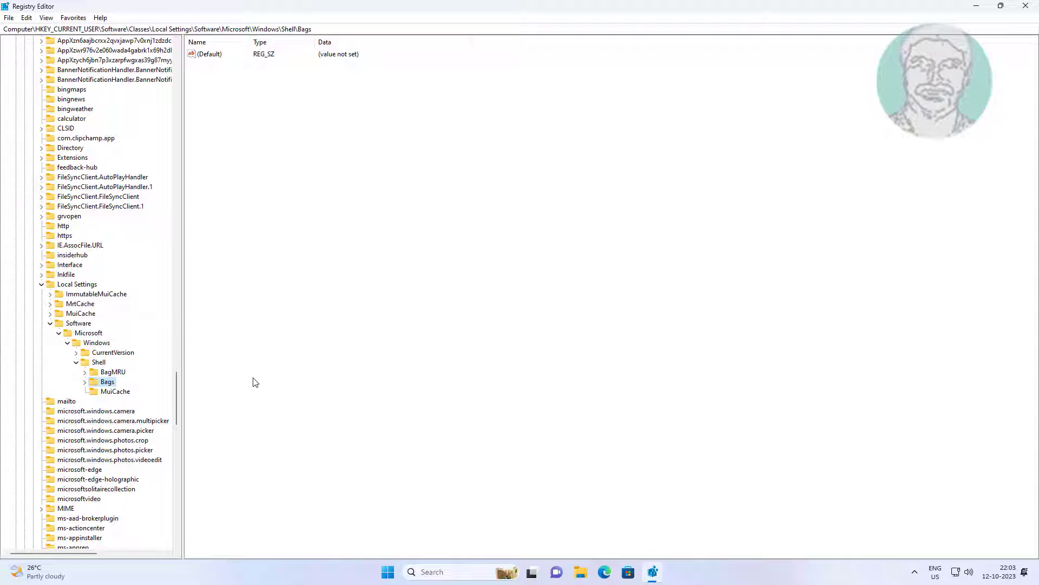
- Delete the BagMRU and Bags keys under Shell, confirming each deletion
left_click(111, 373)
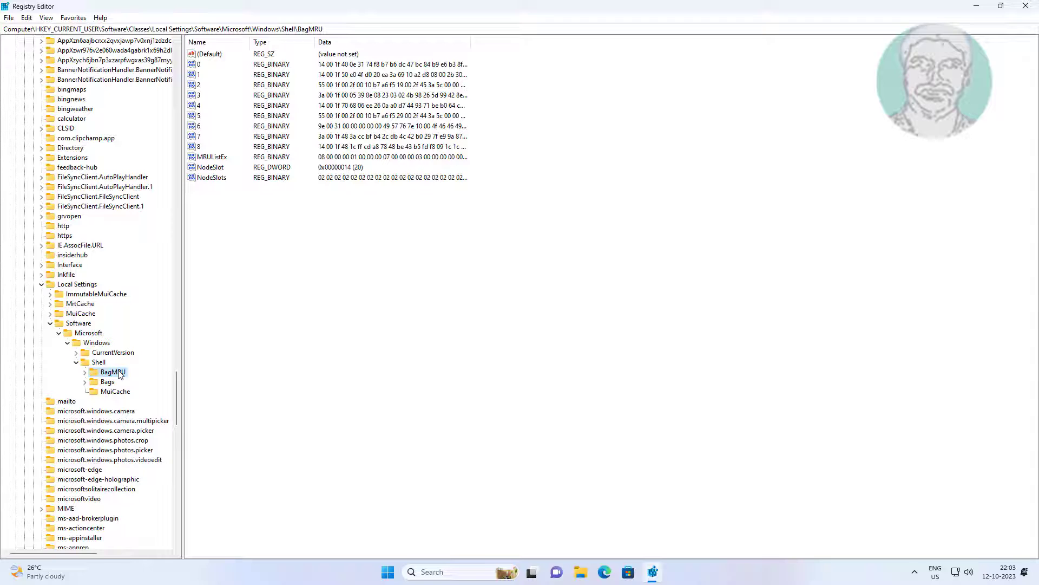
right_click(119, 374)
left_click(153, 421)
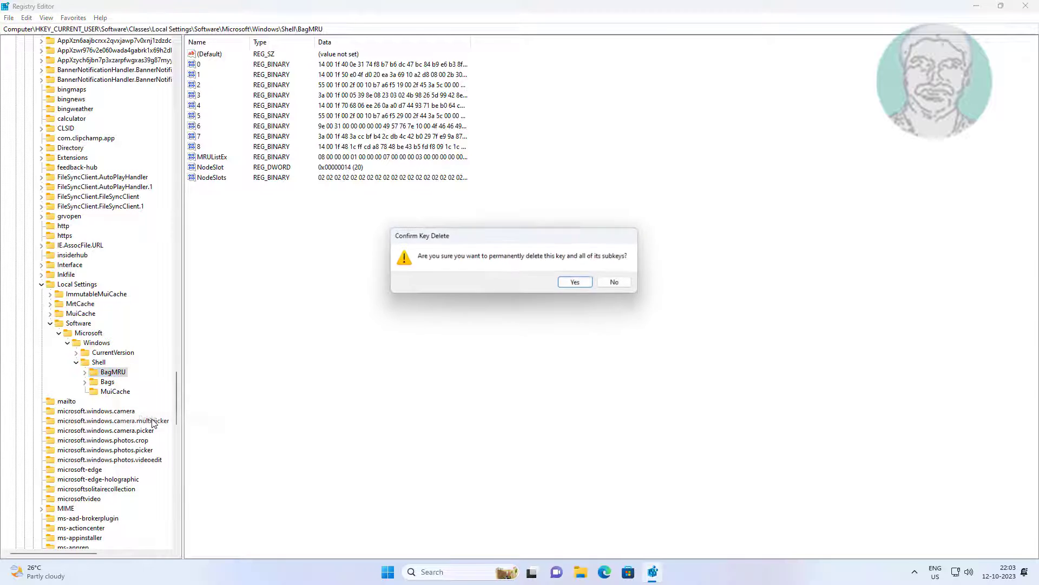
left_click(594, 285)
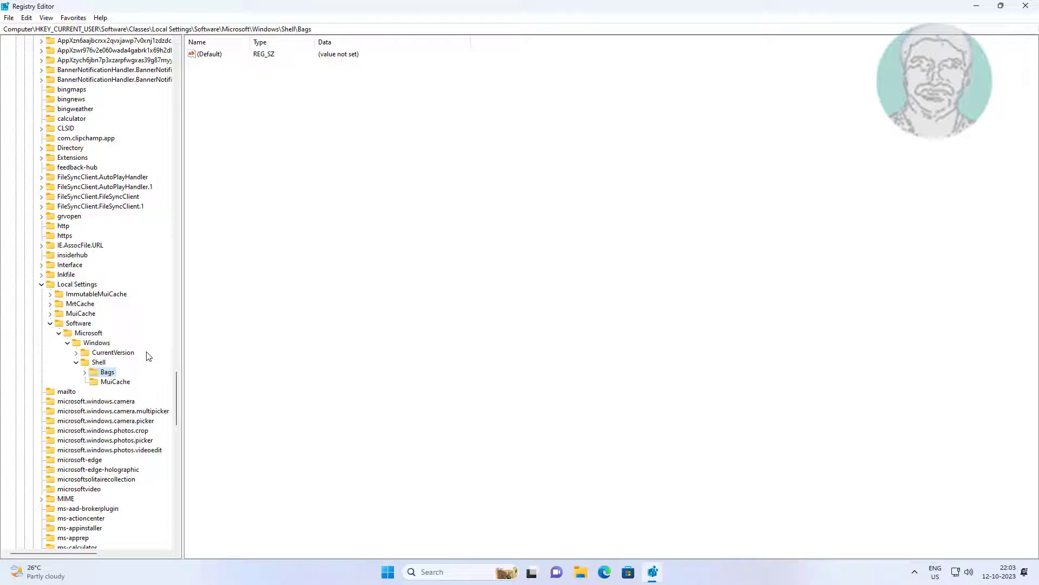
right_click(109, 375)
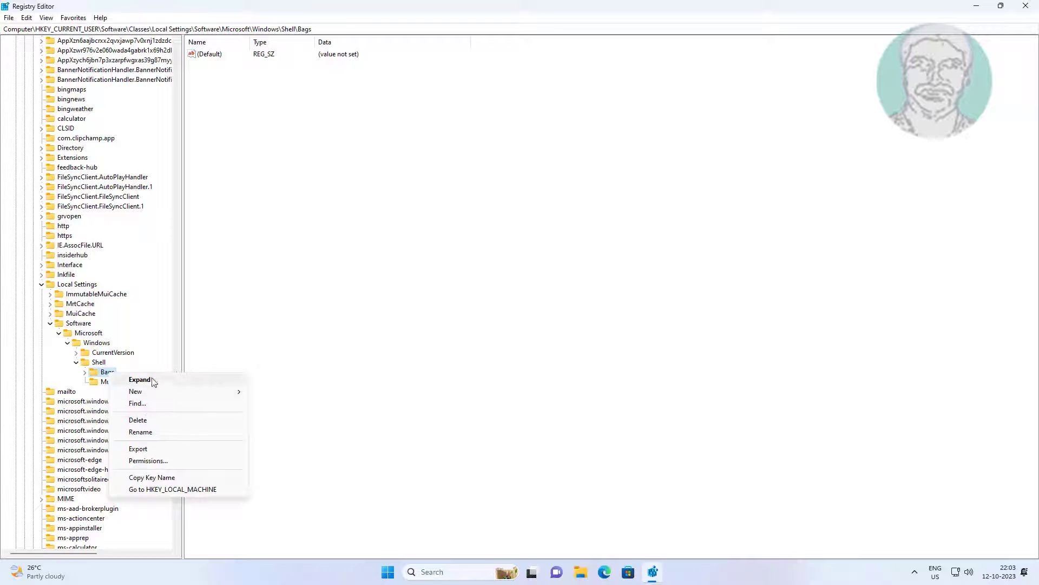
left_click(151, 422)
left_click(574, 283)
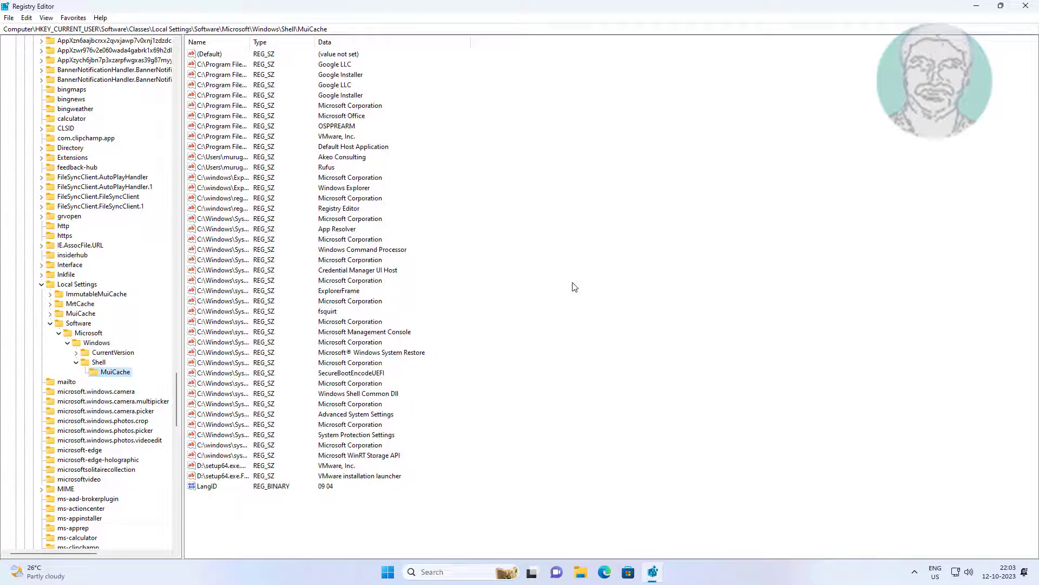
- Collapse the registry tree back up to HKEY_CURRENT_USER
left_click(67, 342)
left_click(59, 333)
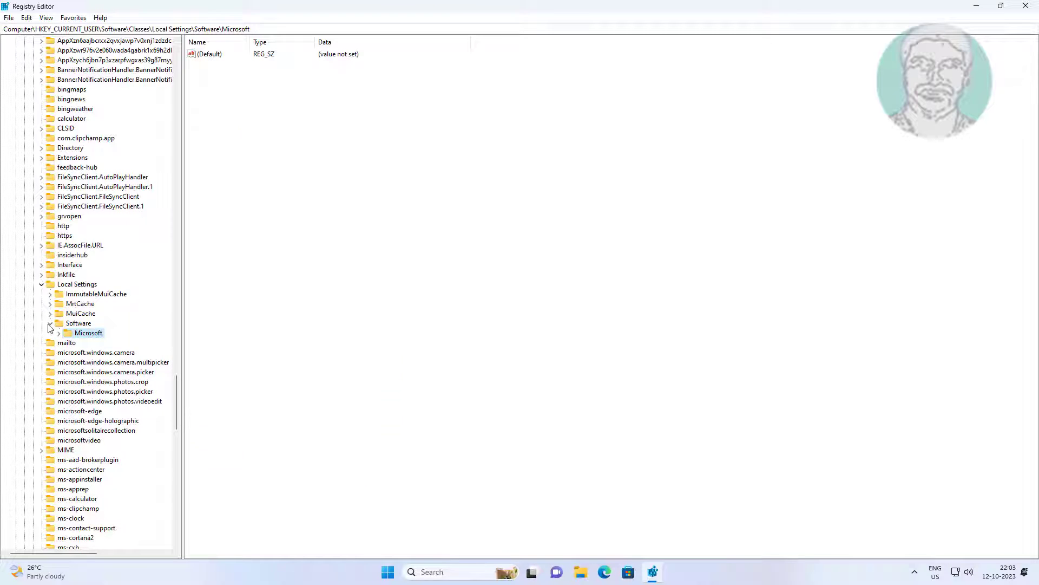
left_click(42, 285)
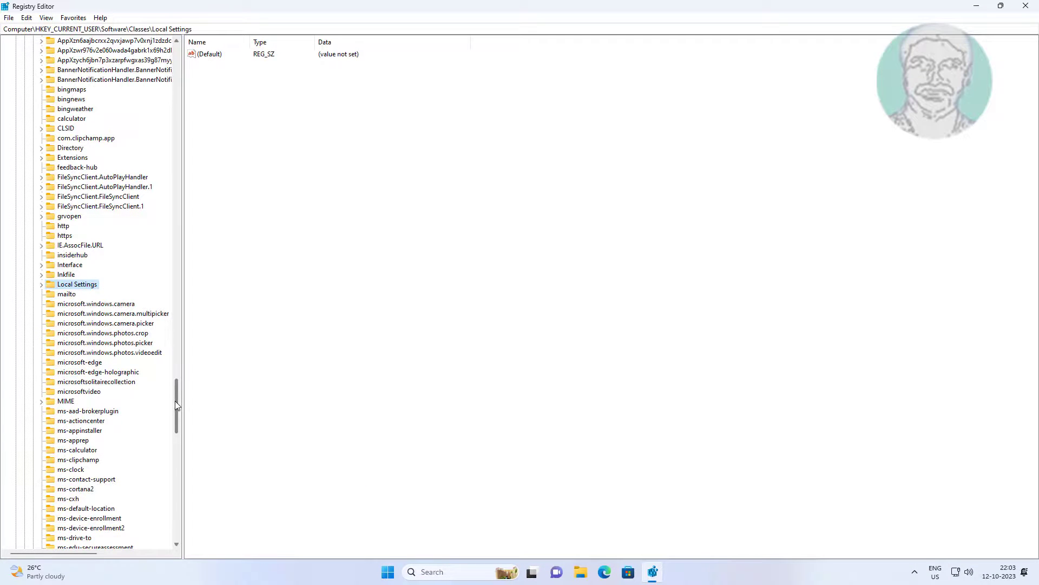
left_click_drag(174, 400, 174, 50)
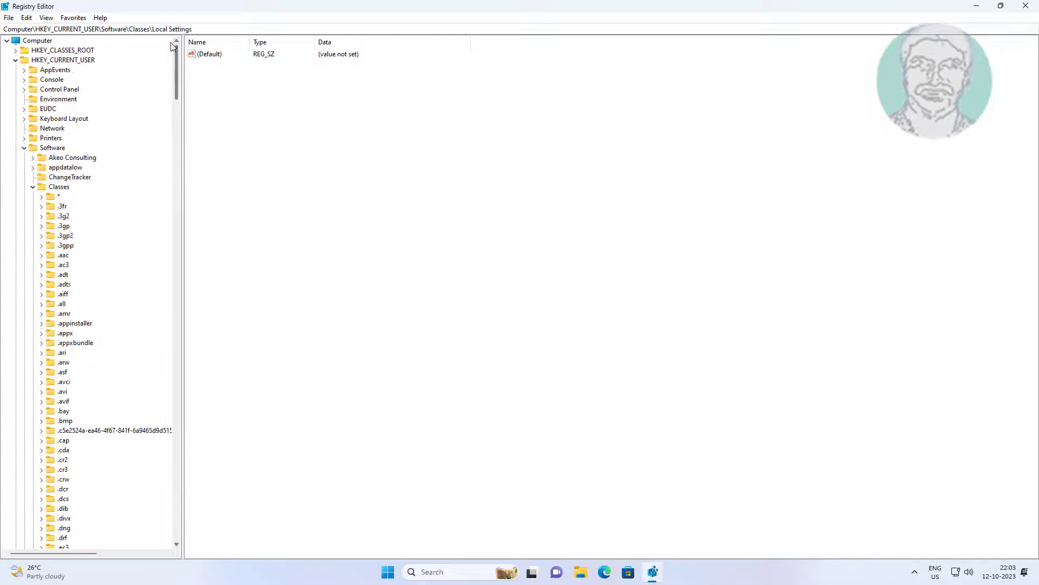
left_click(34, 187)
left_click(24, 147)
left_click(15, 60)
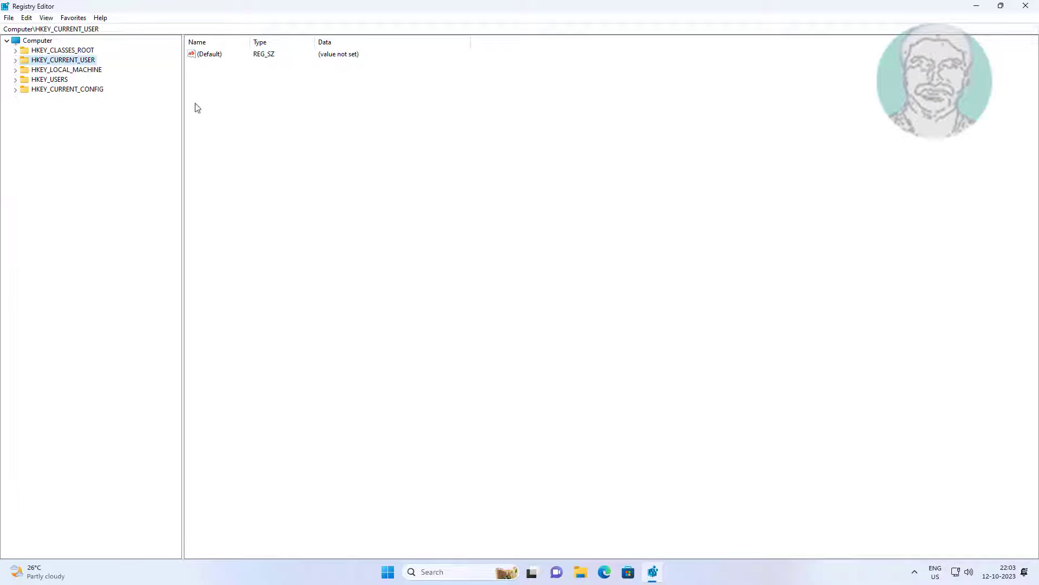
- Close Registry Editor and start Command Prompt as administrator from search
left_click(1026, 6)
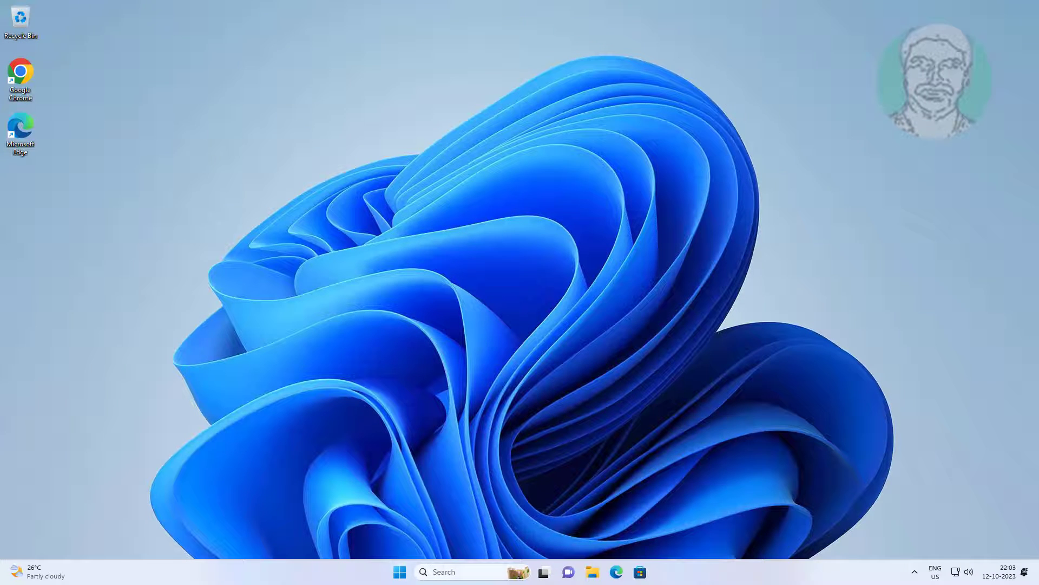
left_click(399, 572)
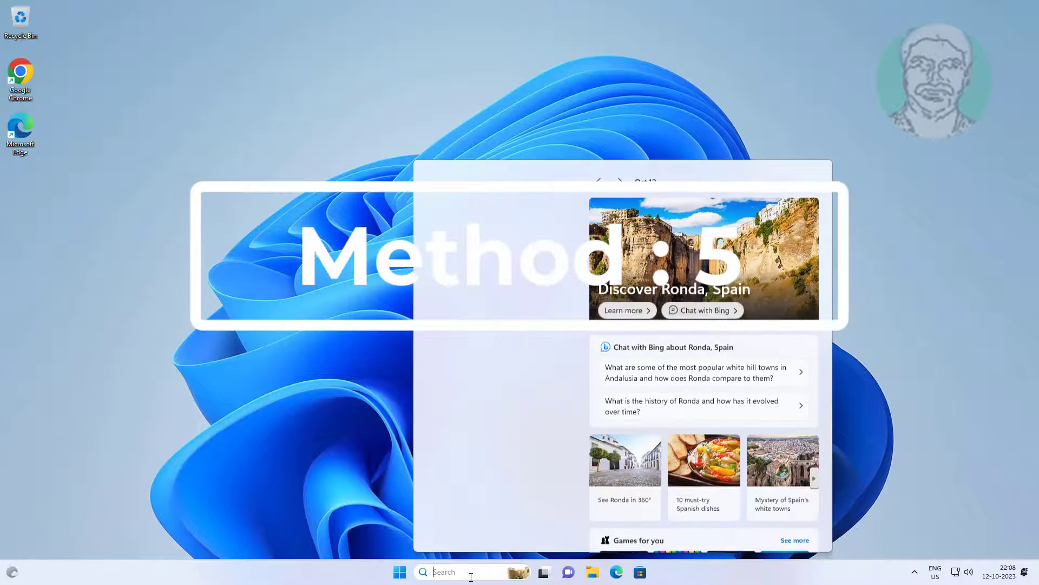
type("cmd")
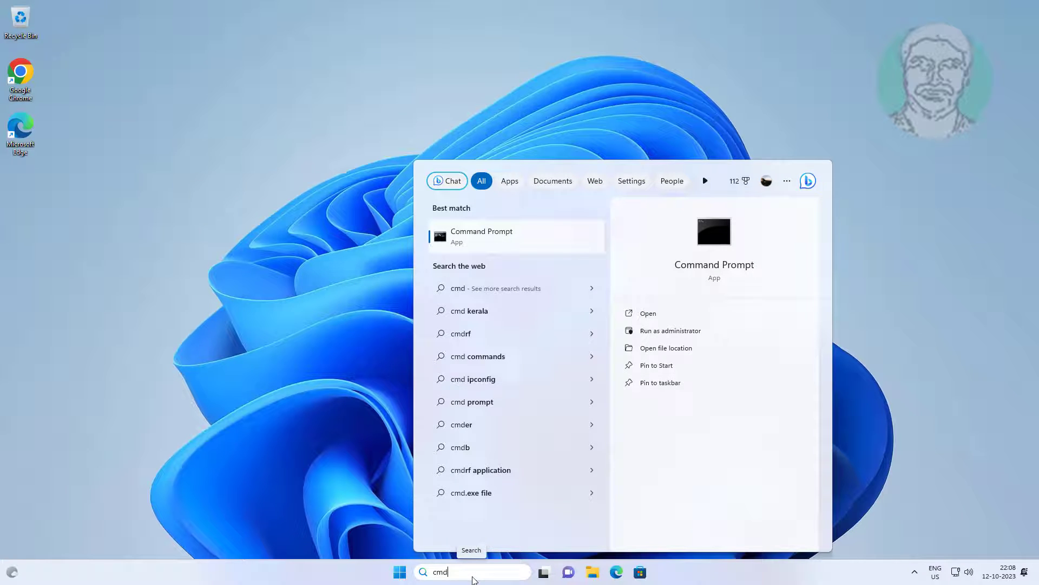
right_click(474, 241)
left_click(513, 254)
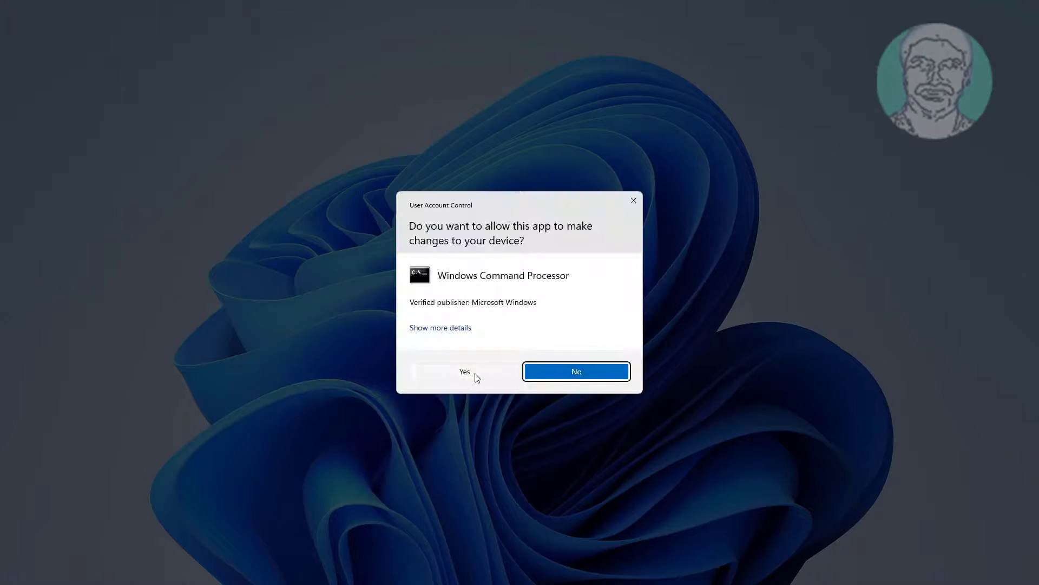
left_click(476, 374)
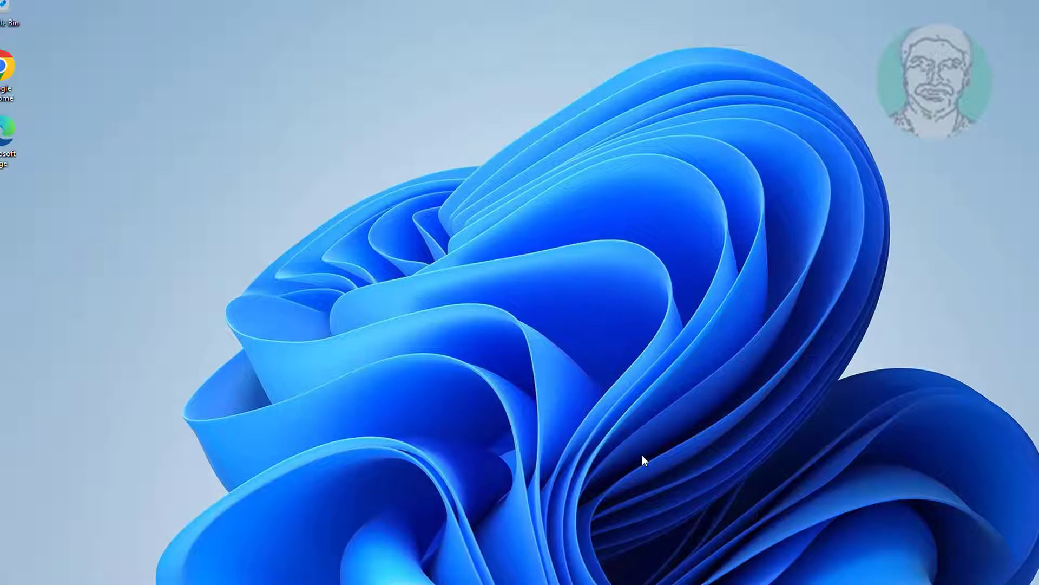
type("sfc")
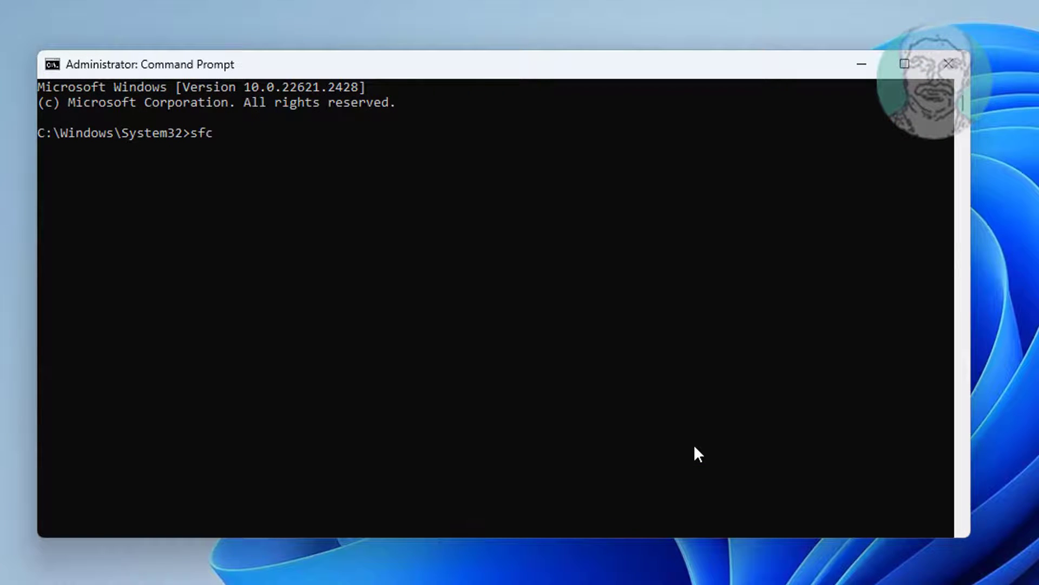
type(" /scan")
type("now")
- Run sfc /scannow and let it find and repair corrupt system files
key("Return")
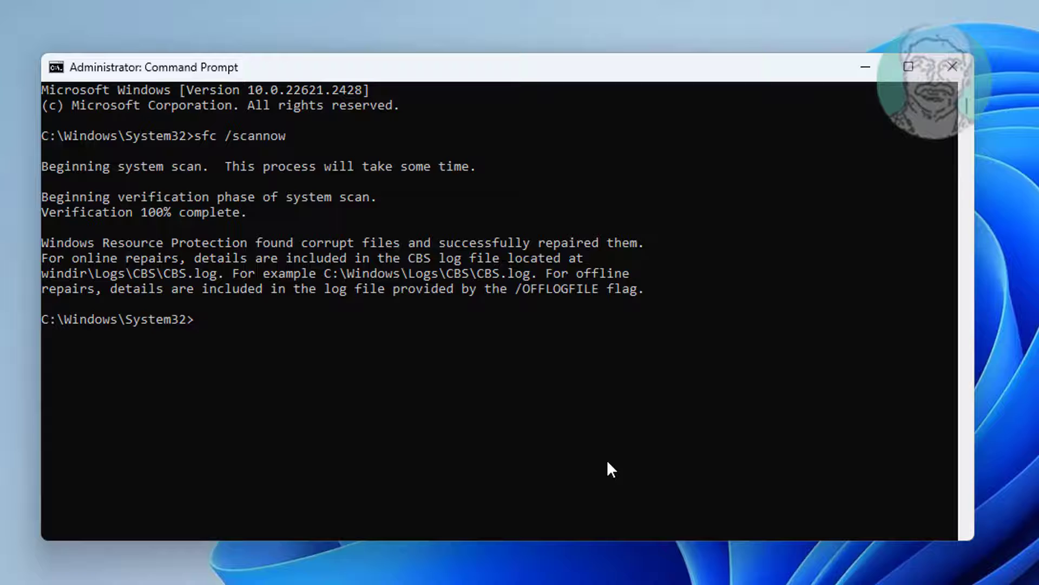
type("d")
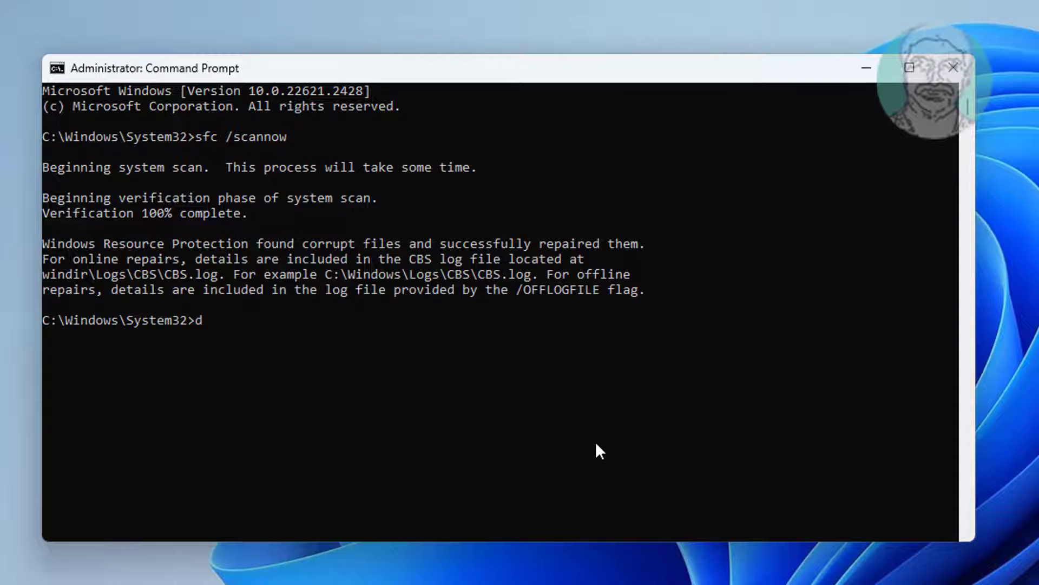
type("ism /")
type("online /")
type("clea")
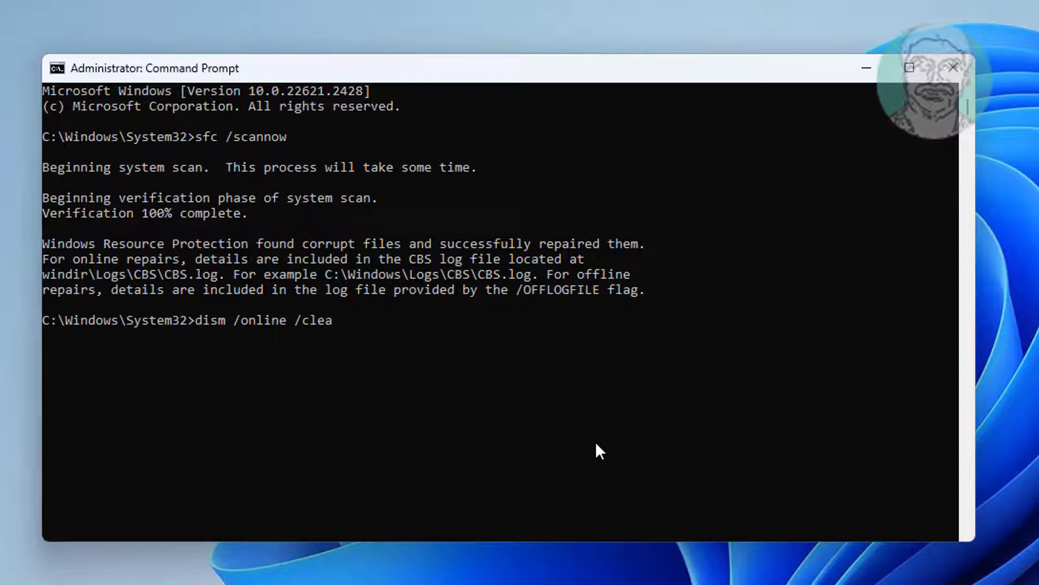
type("nup-")
type("i")
type("mage")
type(" /r")
type("estore")
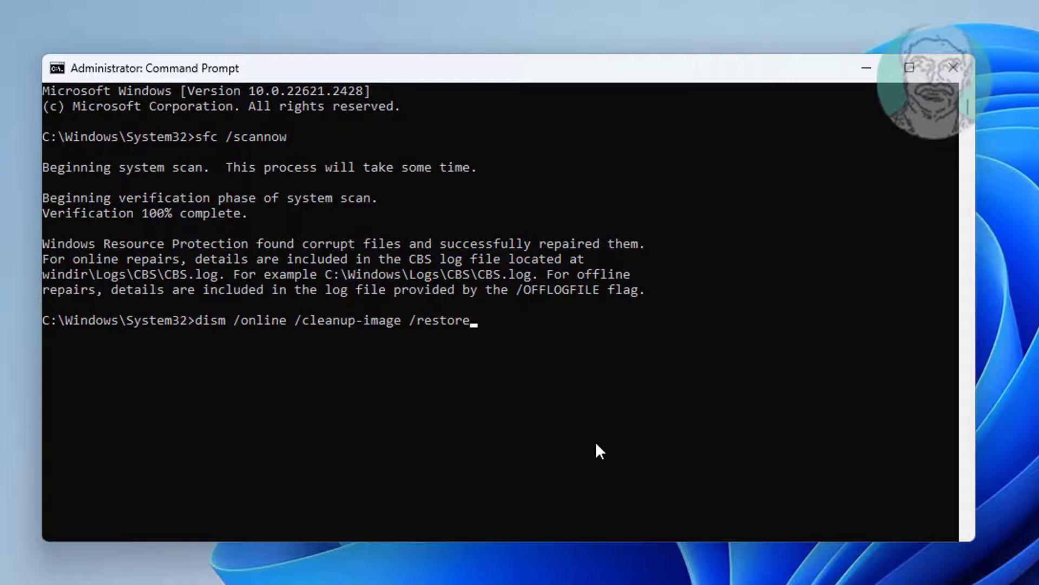
type("health")
- Run dism /online /cleanup-image /restorehealth, clearing a stray QuickEdit selection so it continues
key("Return")
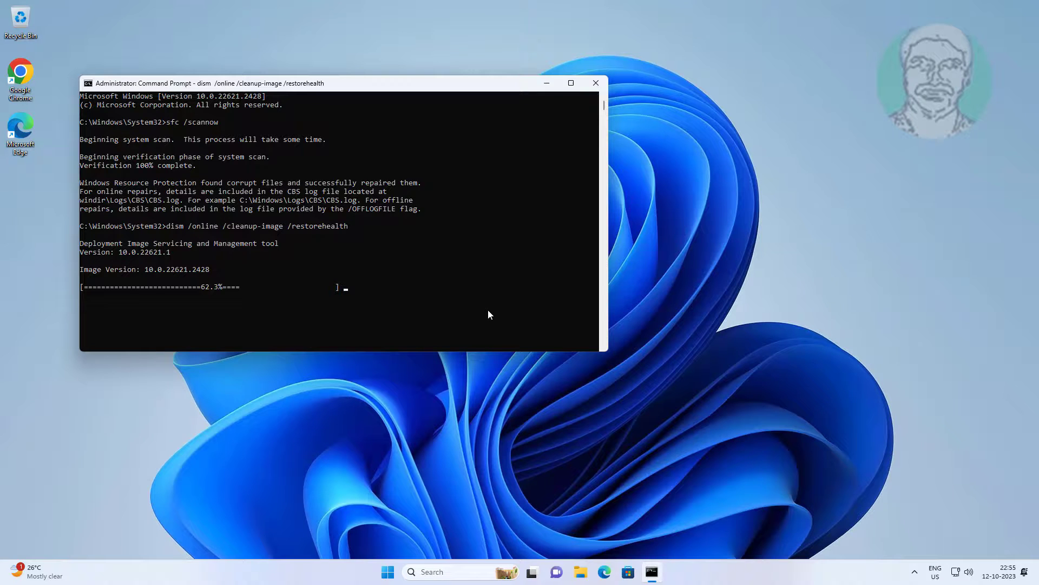
left_click(490, 310)
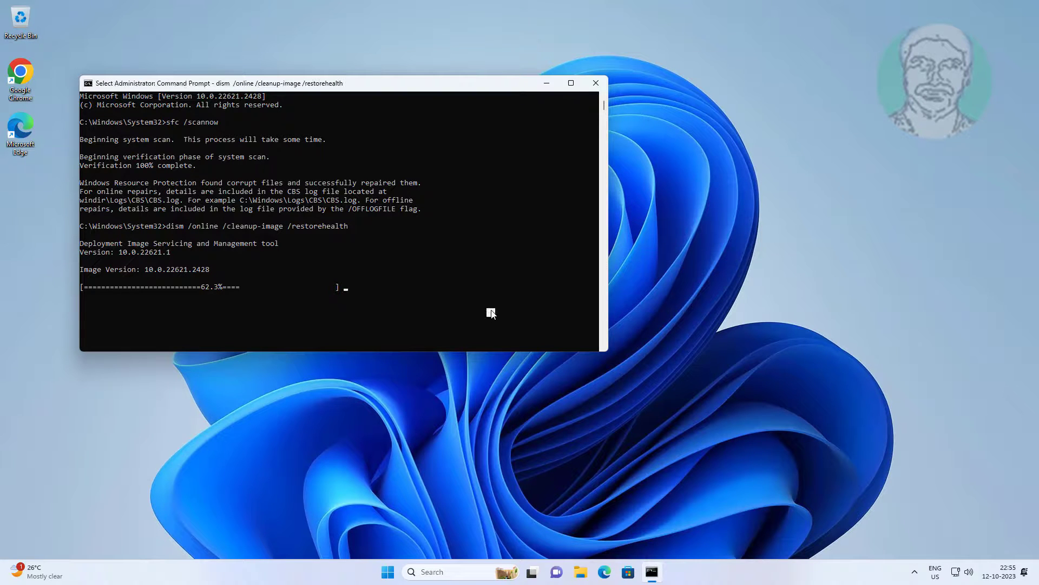
key("Escape")
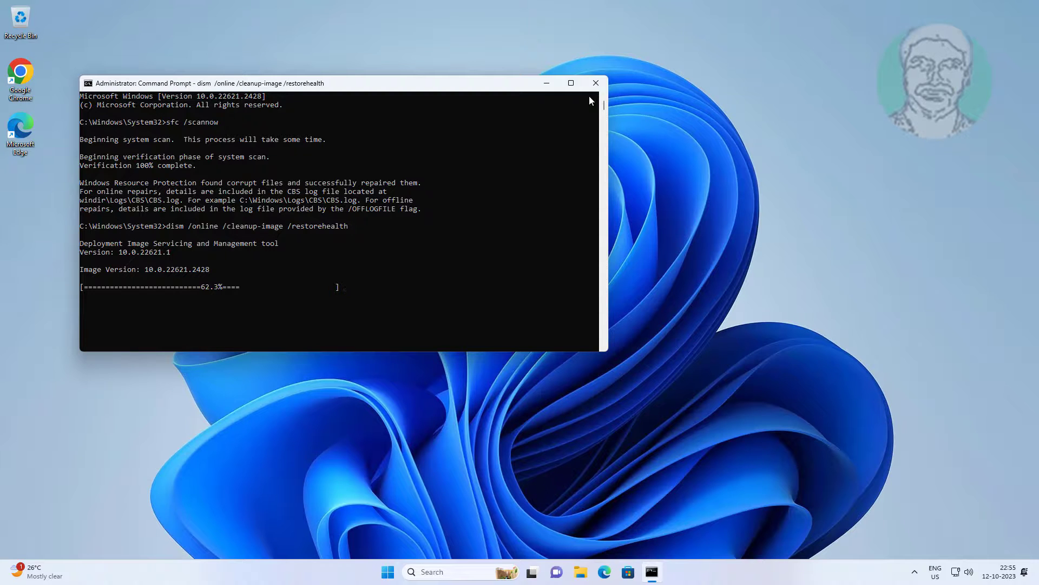
- Close the Command Prompt window and bring up the Start menu for power options
left_click(596, 83)
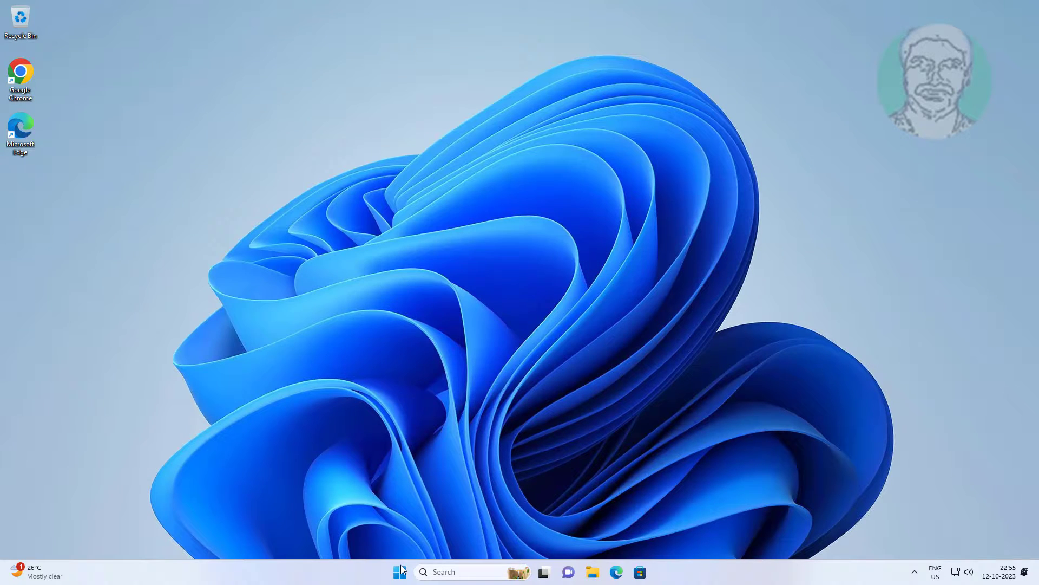
left_click(400, 571)
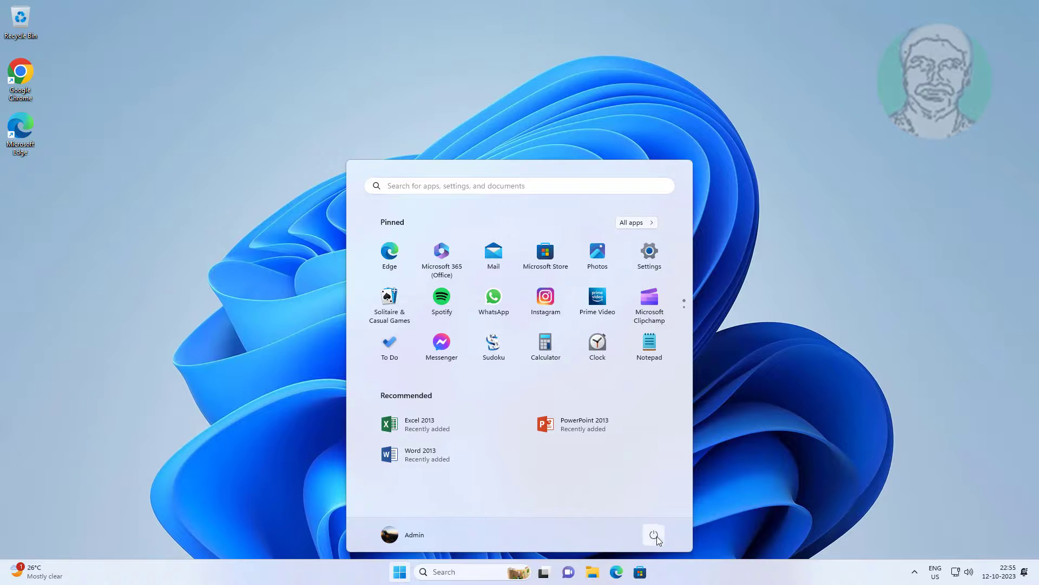